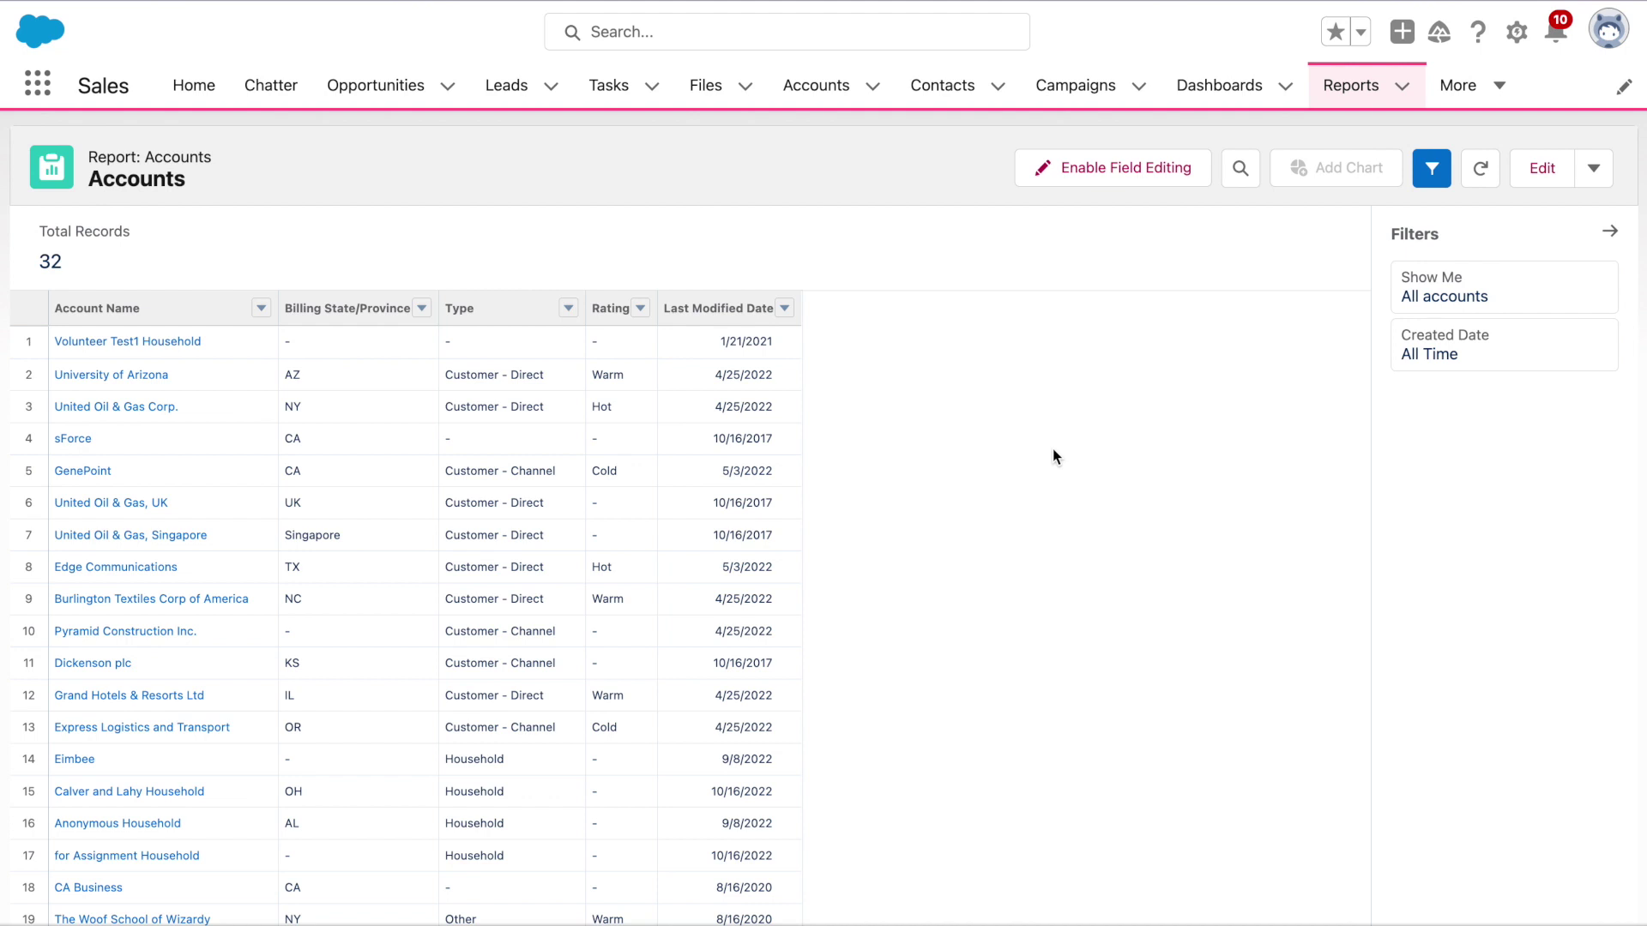
Open the 32-record Accounts report in the report builder for editing.
{"action": "left_click", "coordinate": [1535, 187]}
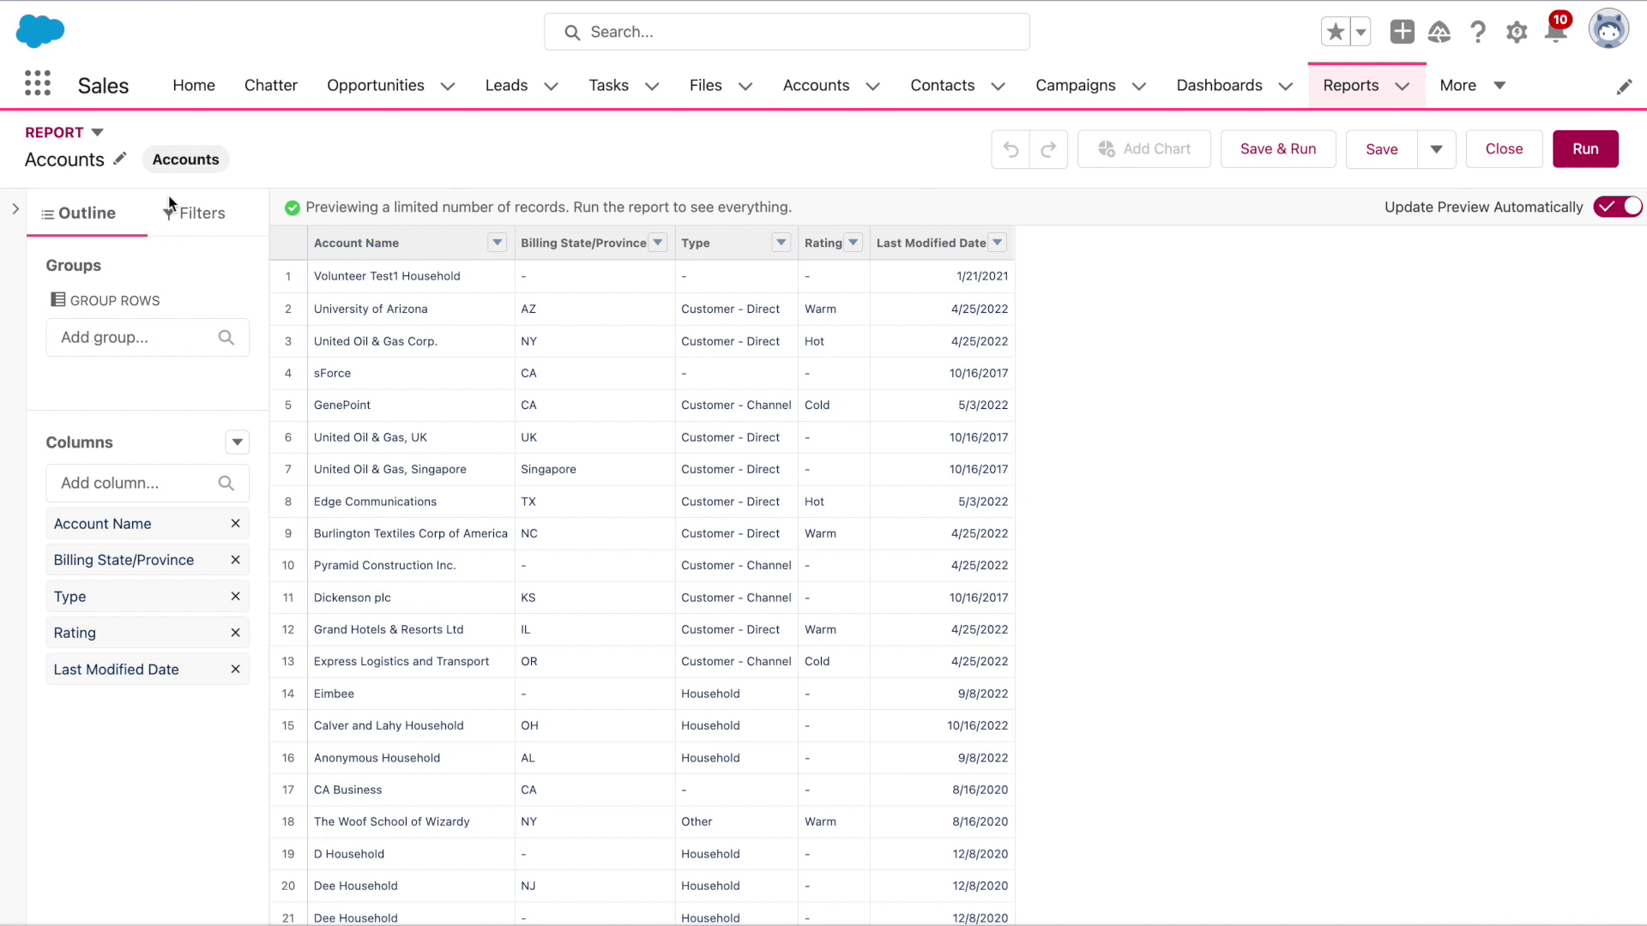
Show the report's filters: Show Me All accounts and Created Date All Time.
{"action": "left_click", "coordinate": [220, 225]}
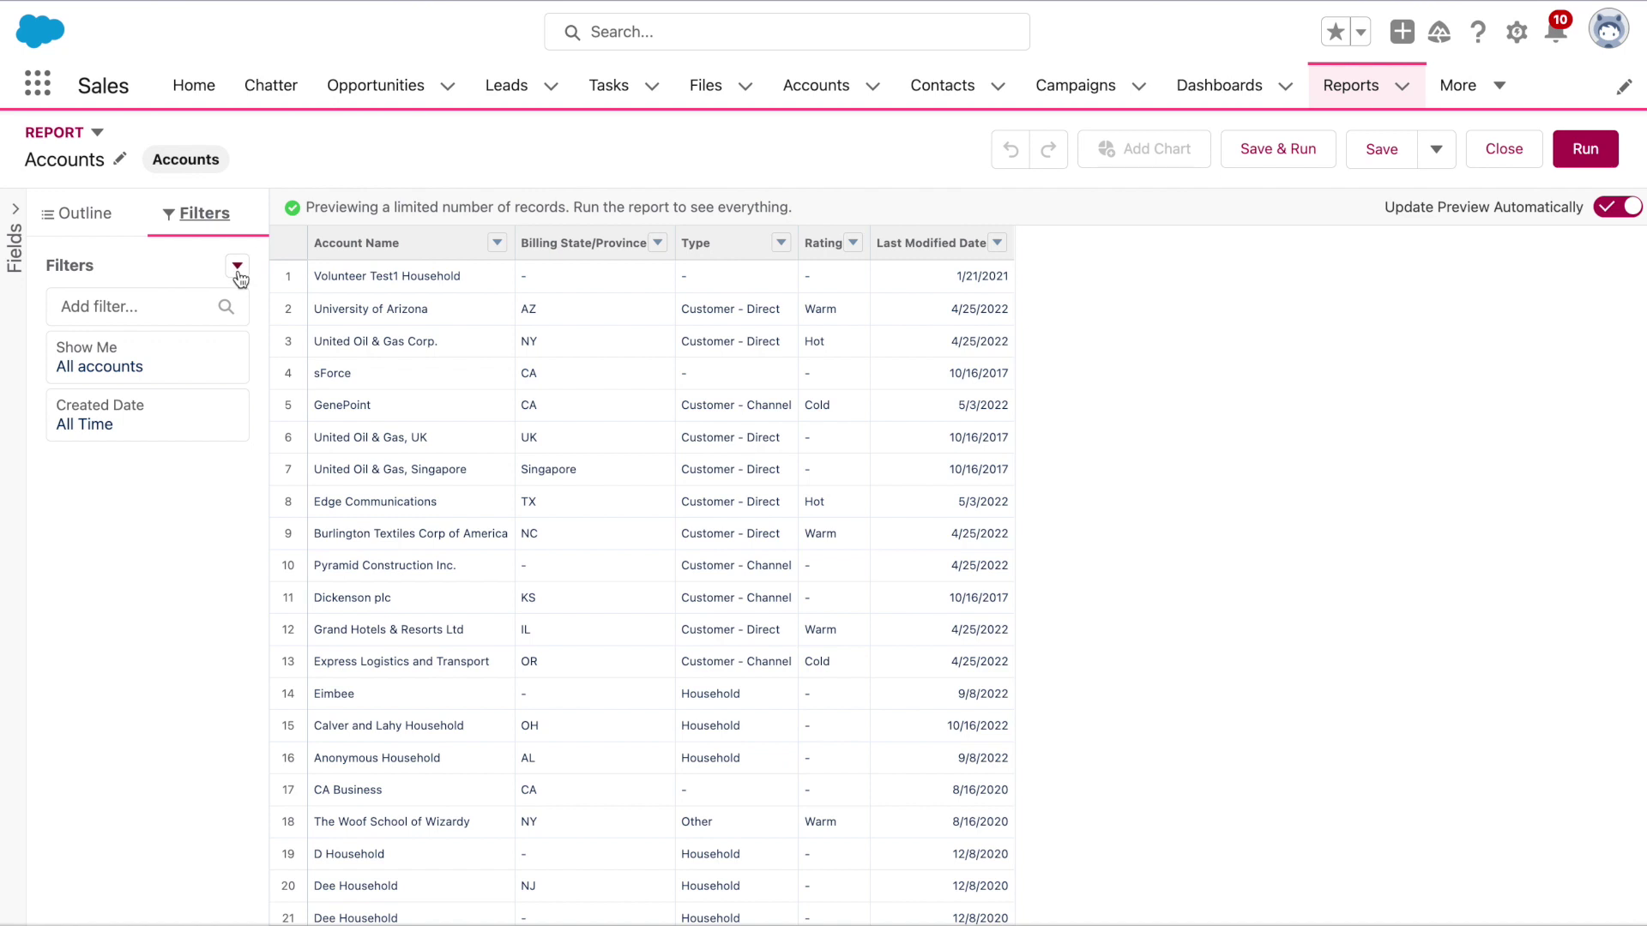
Add an 'Accounts with Cases' cross filter, narrowing the preview to 10 accounts.
{"action": "left_click", "coordinate": [238, 267]}
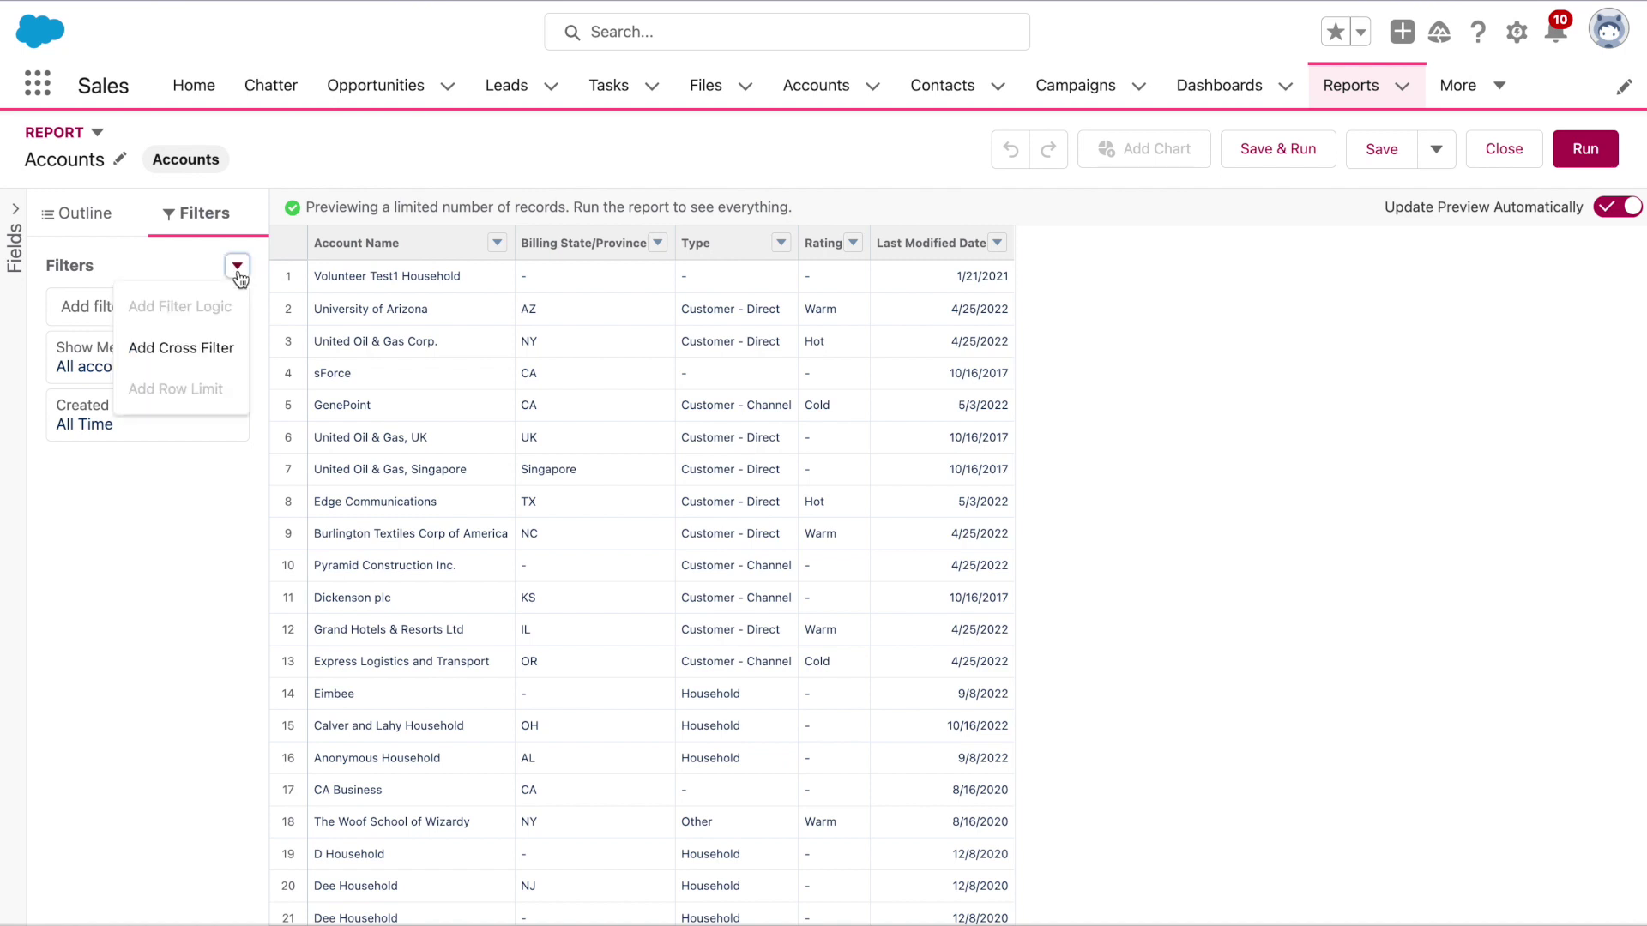
{"action": "left_click", "coordinate": [232, 349]}
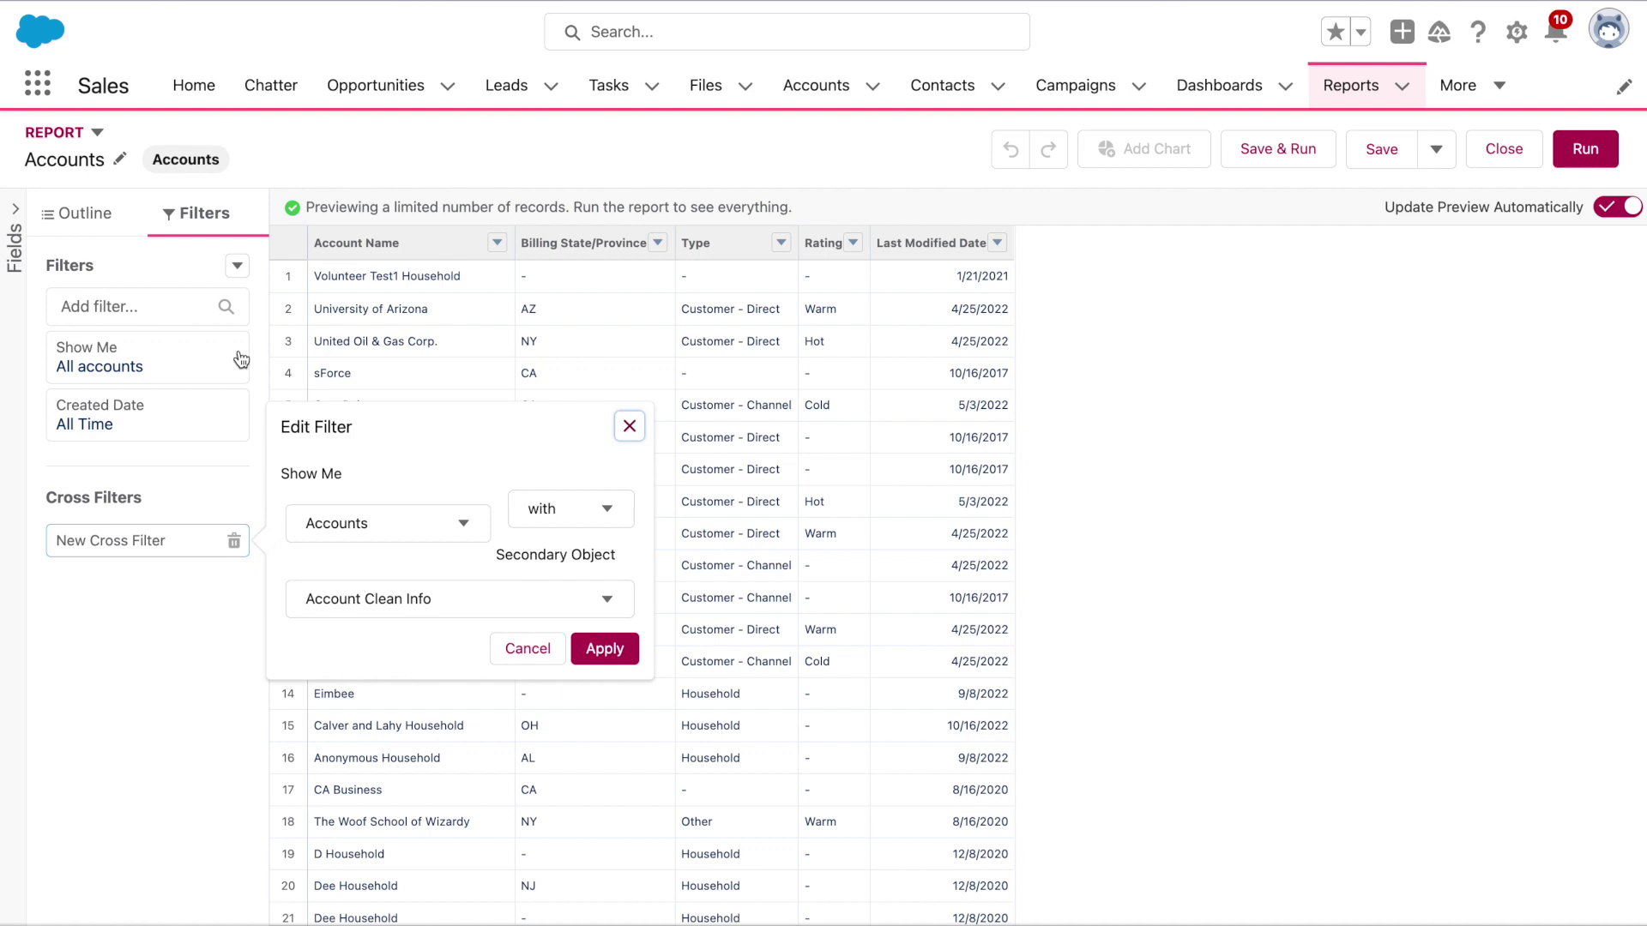
{"action": "left_click", "coordinate": [558, 608]}
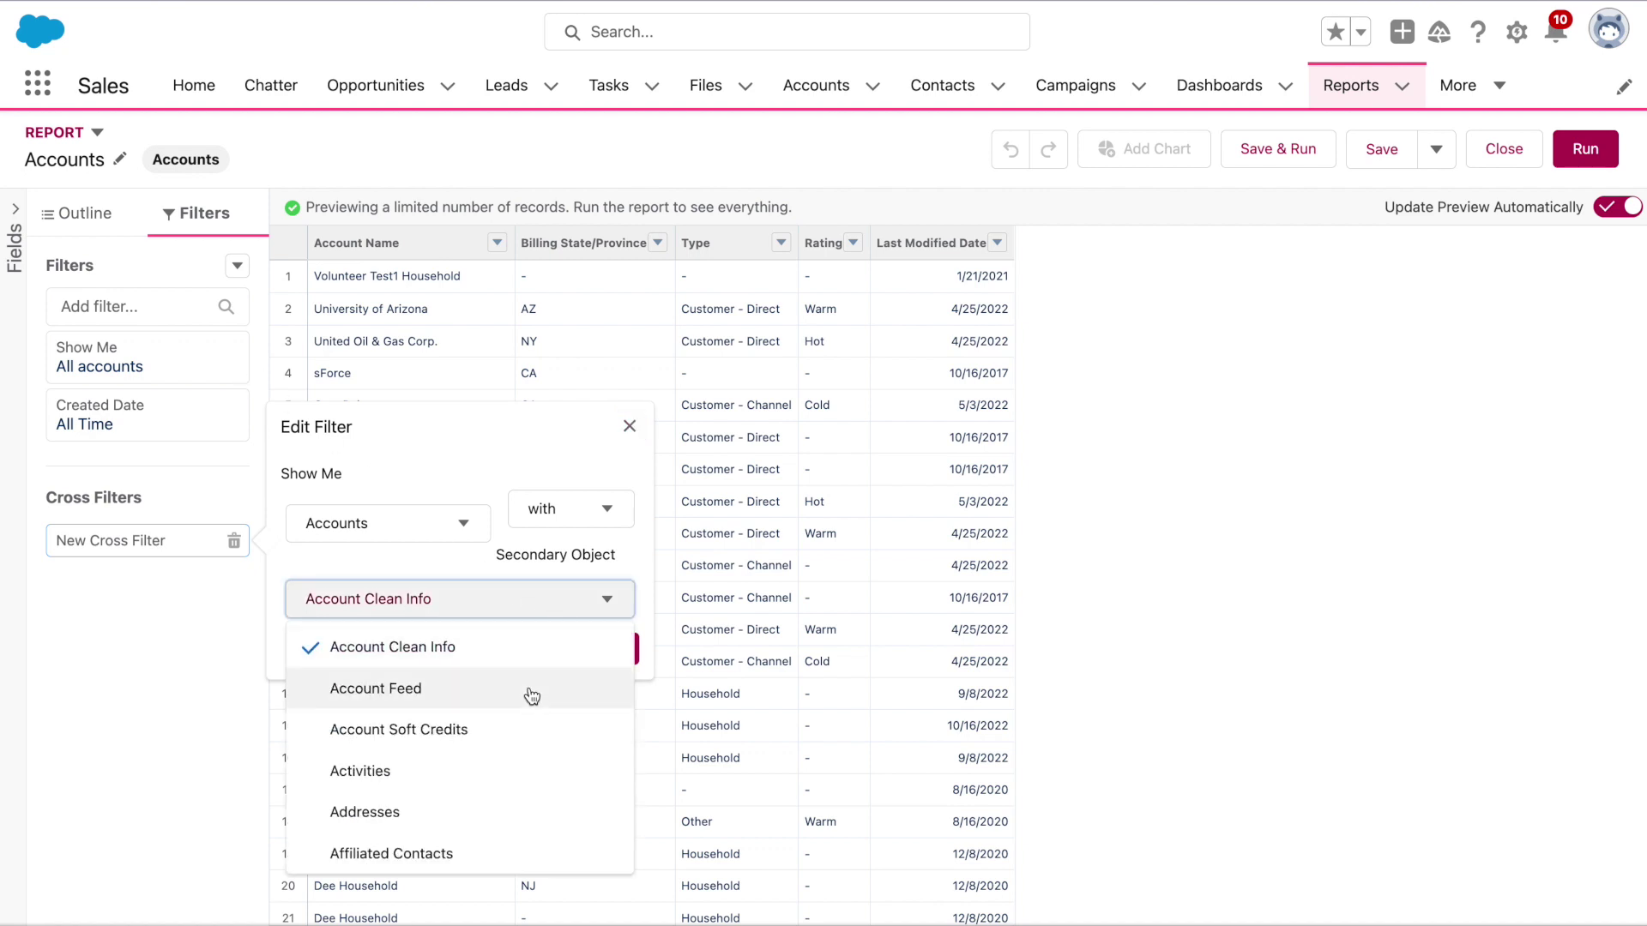
{"action": "scroll", "coordinate": [532, 695], "scroll_direction": "down", "scroll_amount": 3}
{"action": "left_click", "coordinate": [460, 675]}
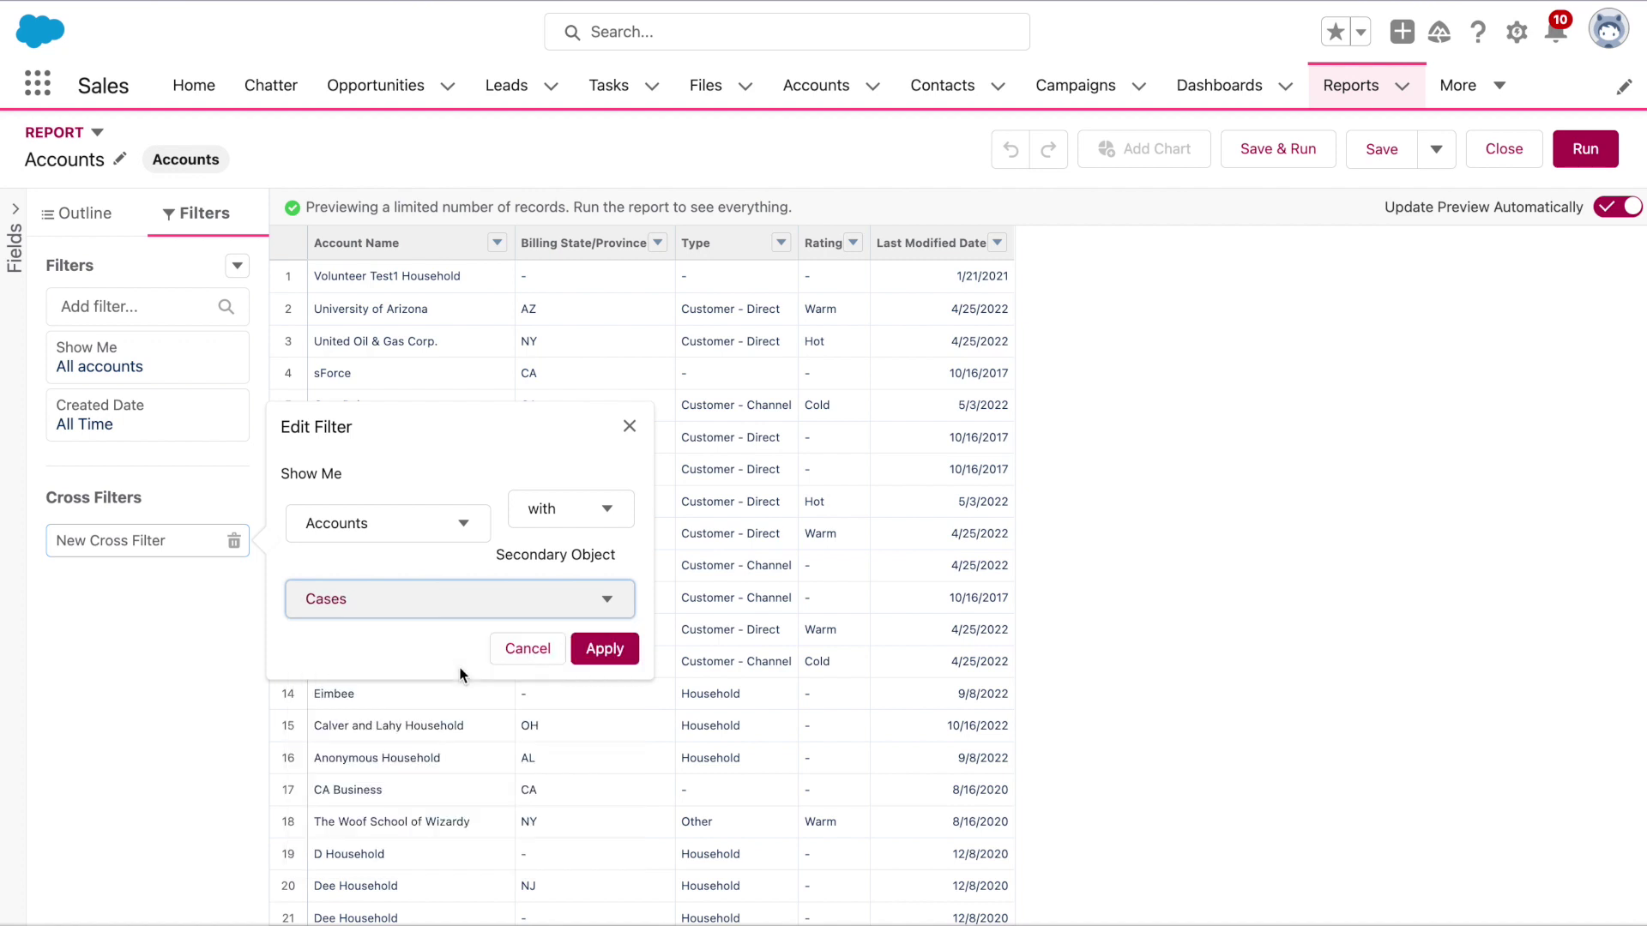
{"action": "left_click", "coordinate": [611, 655]}
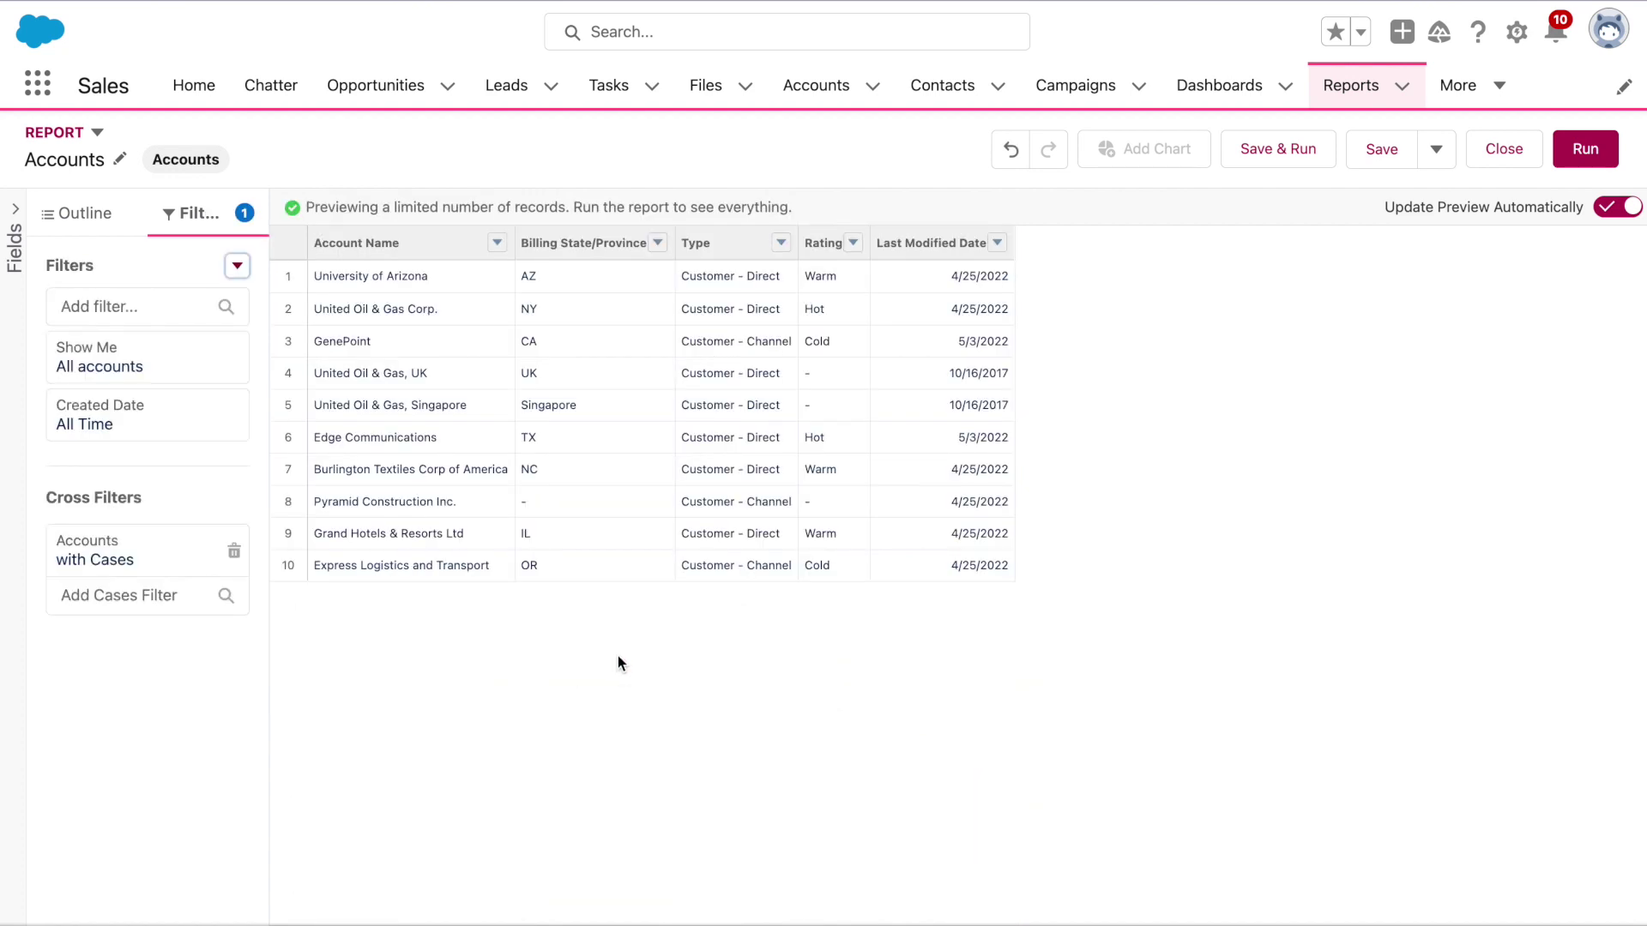
Save and run the report (10 records), inspect one account's cases, then resume editing.
{"action": "left_click", "coordinate": [1326, 149]}
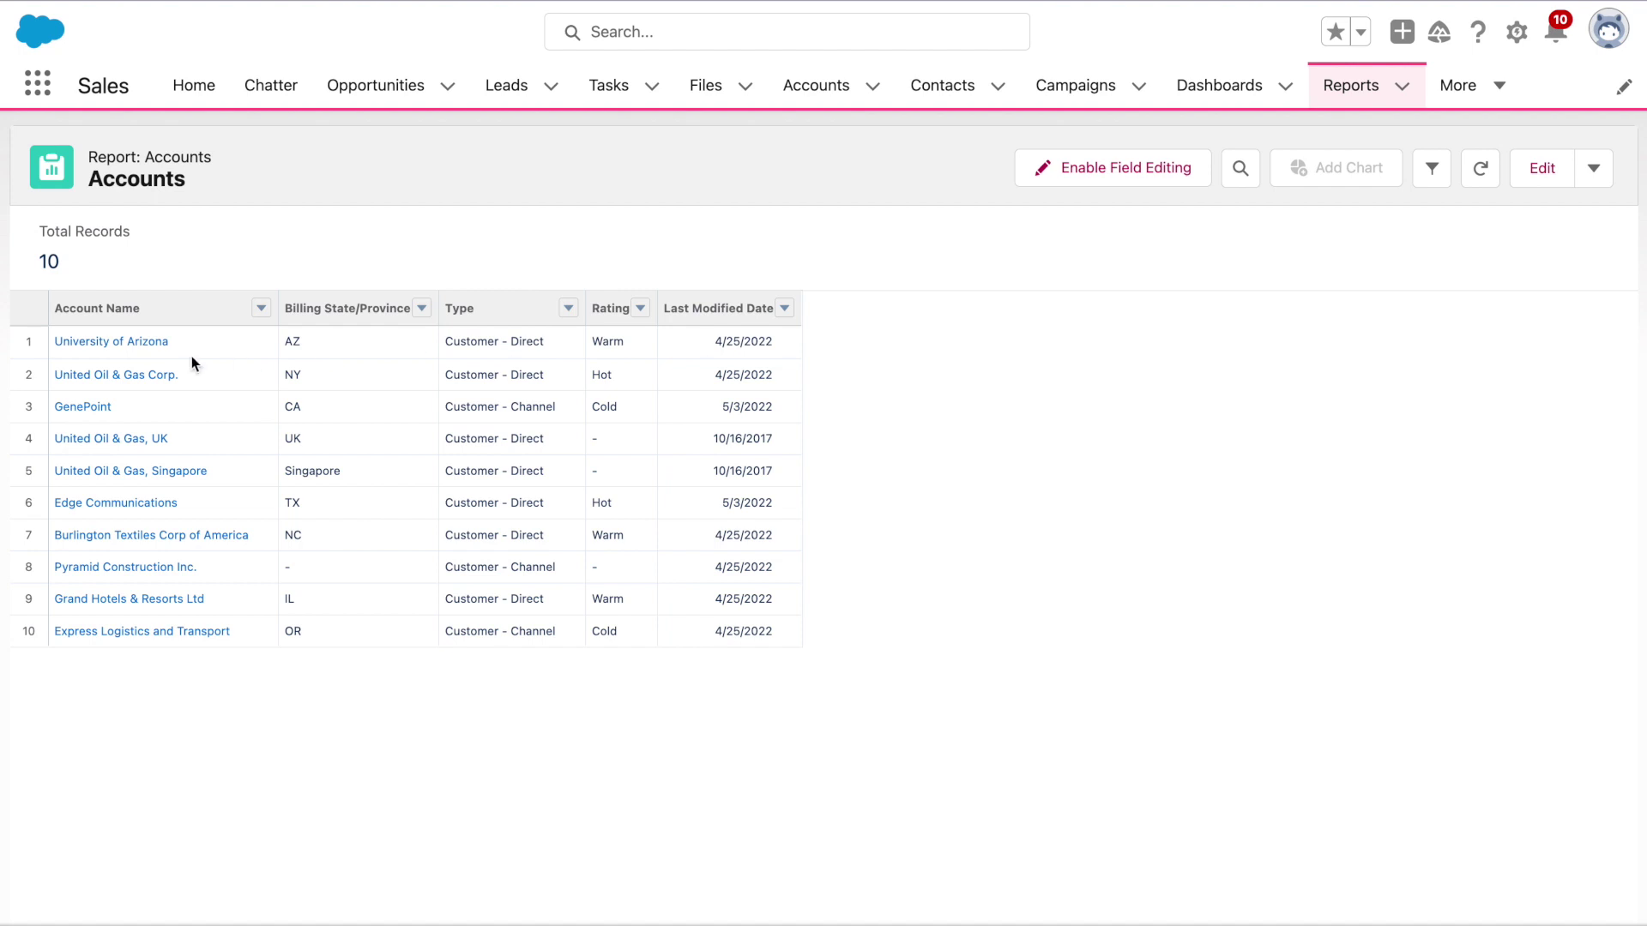
{"action": "left_click", "coordinate": [138, 347]}
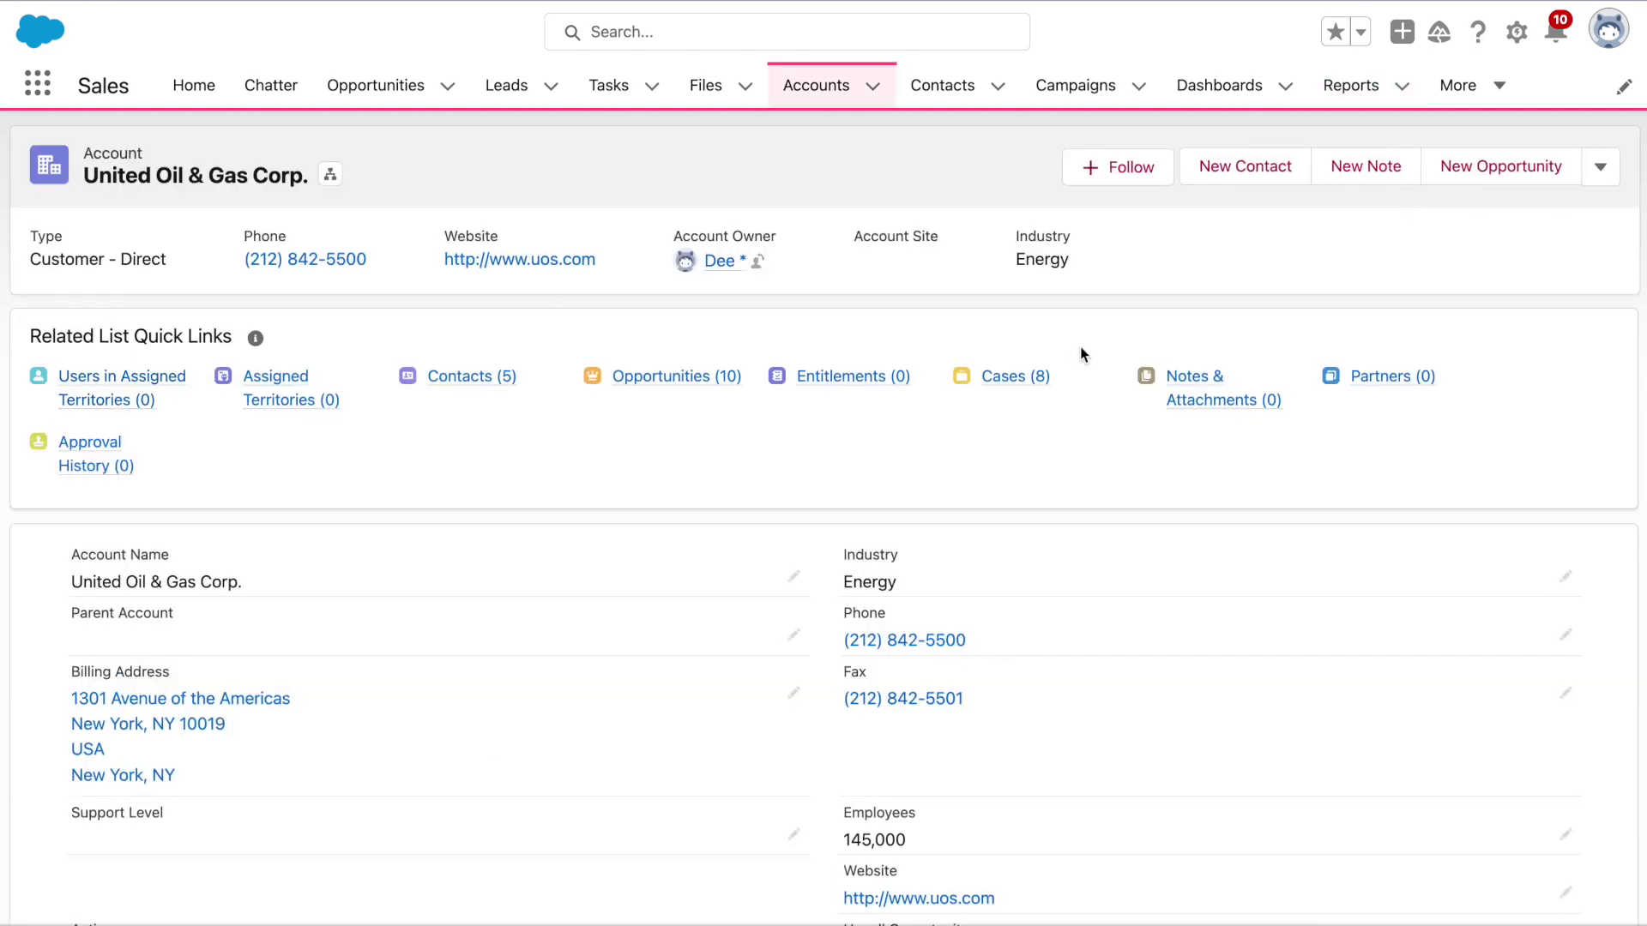
{"action": "mouse_move", "coordinate": [1029, 376]}
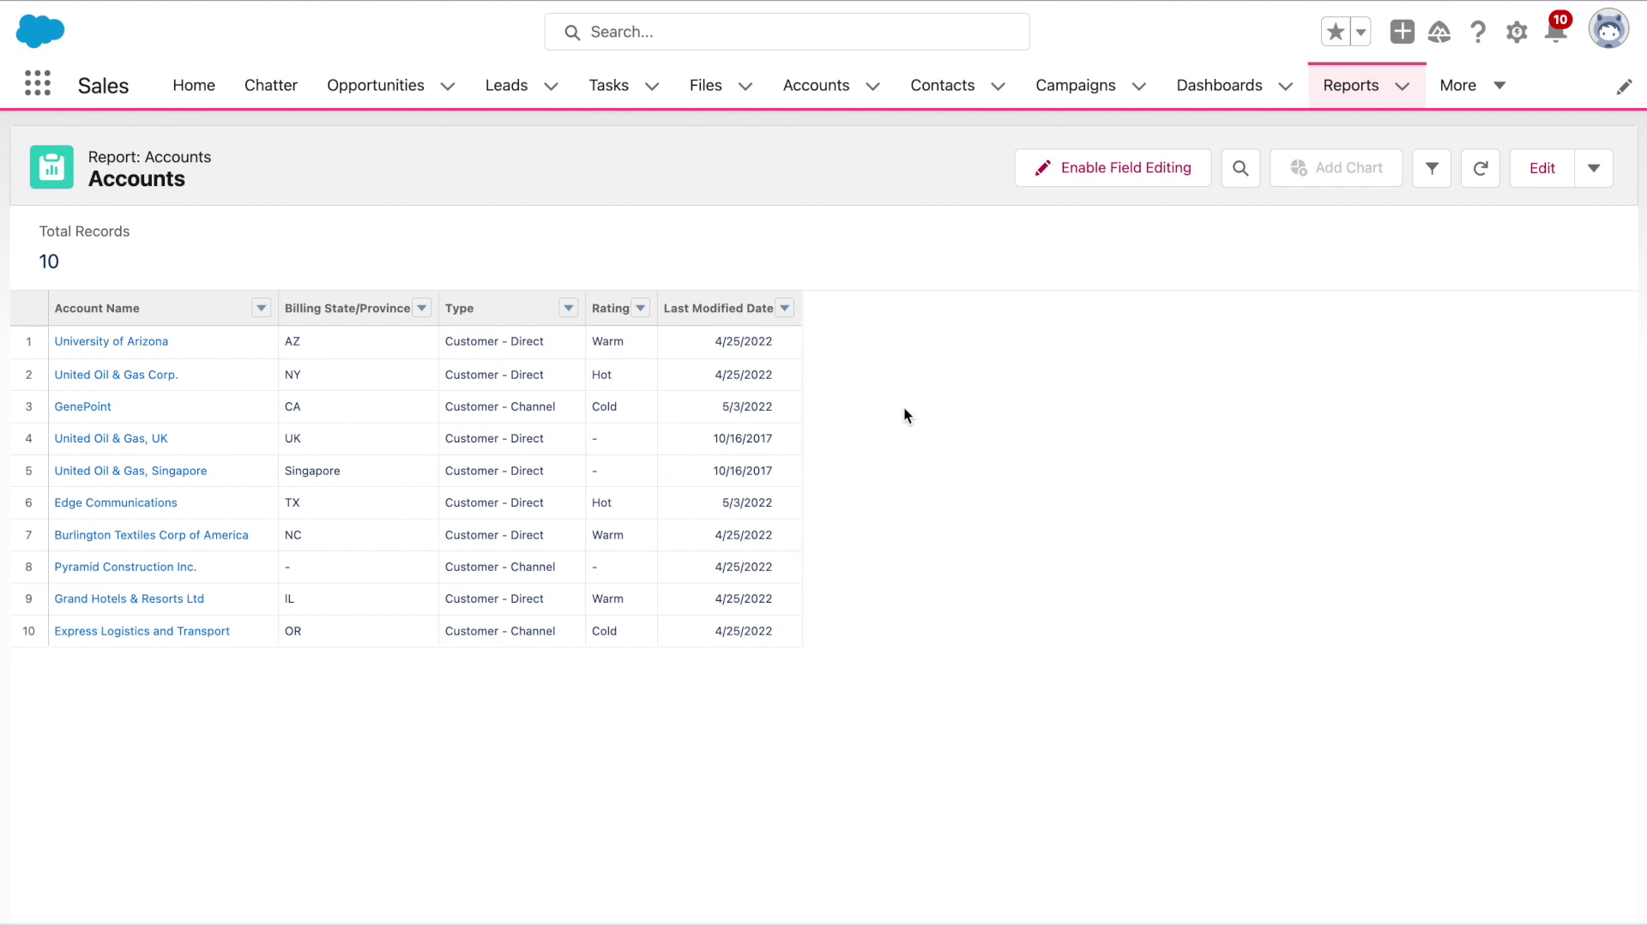
{"action": "left_click", "coordinate": [1545, 187]}
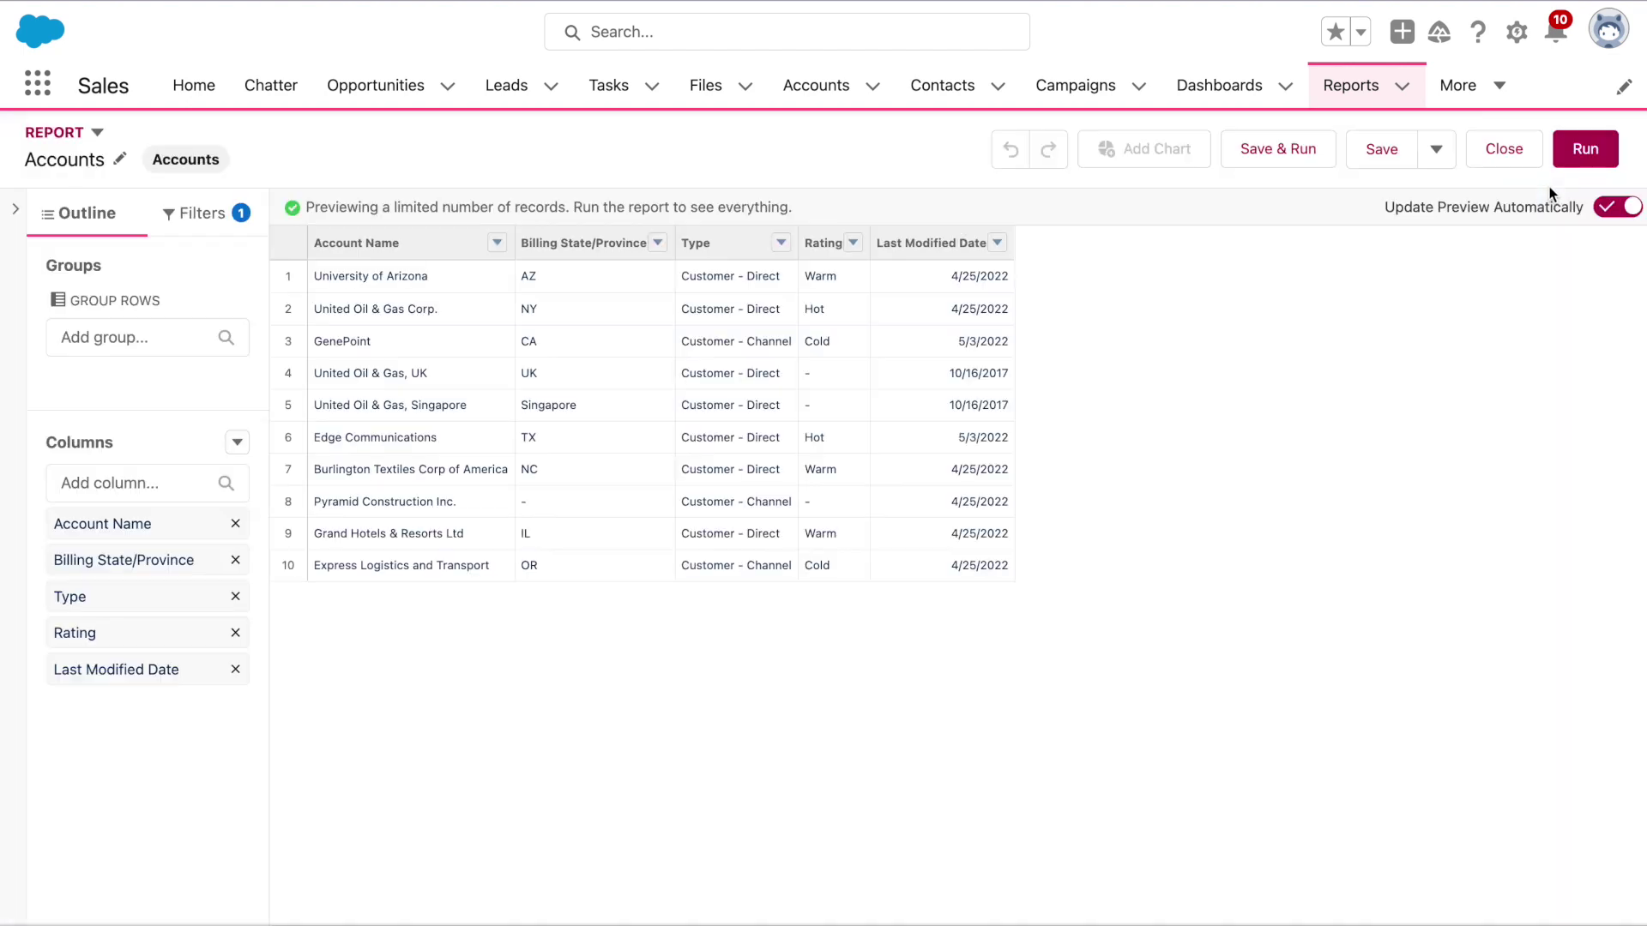
Add a Cases subfilter 'Closed equals False', cutting the preview to 4 accounts.
{"action": "left_click", "coordinate": [204, 219]}
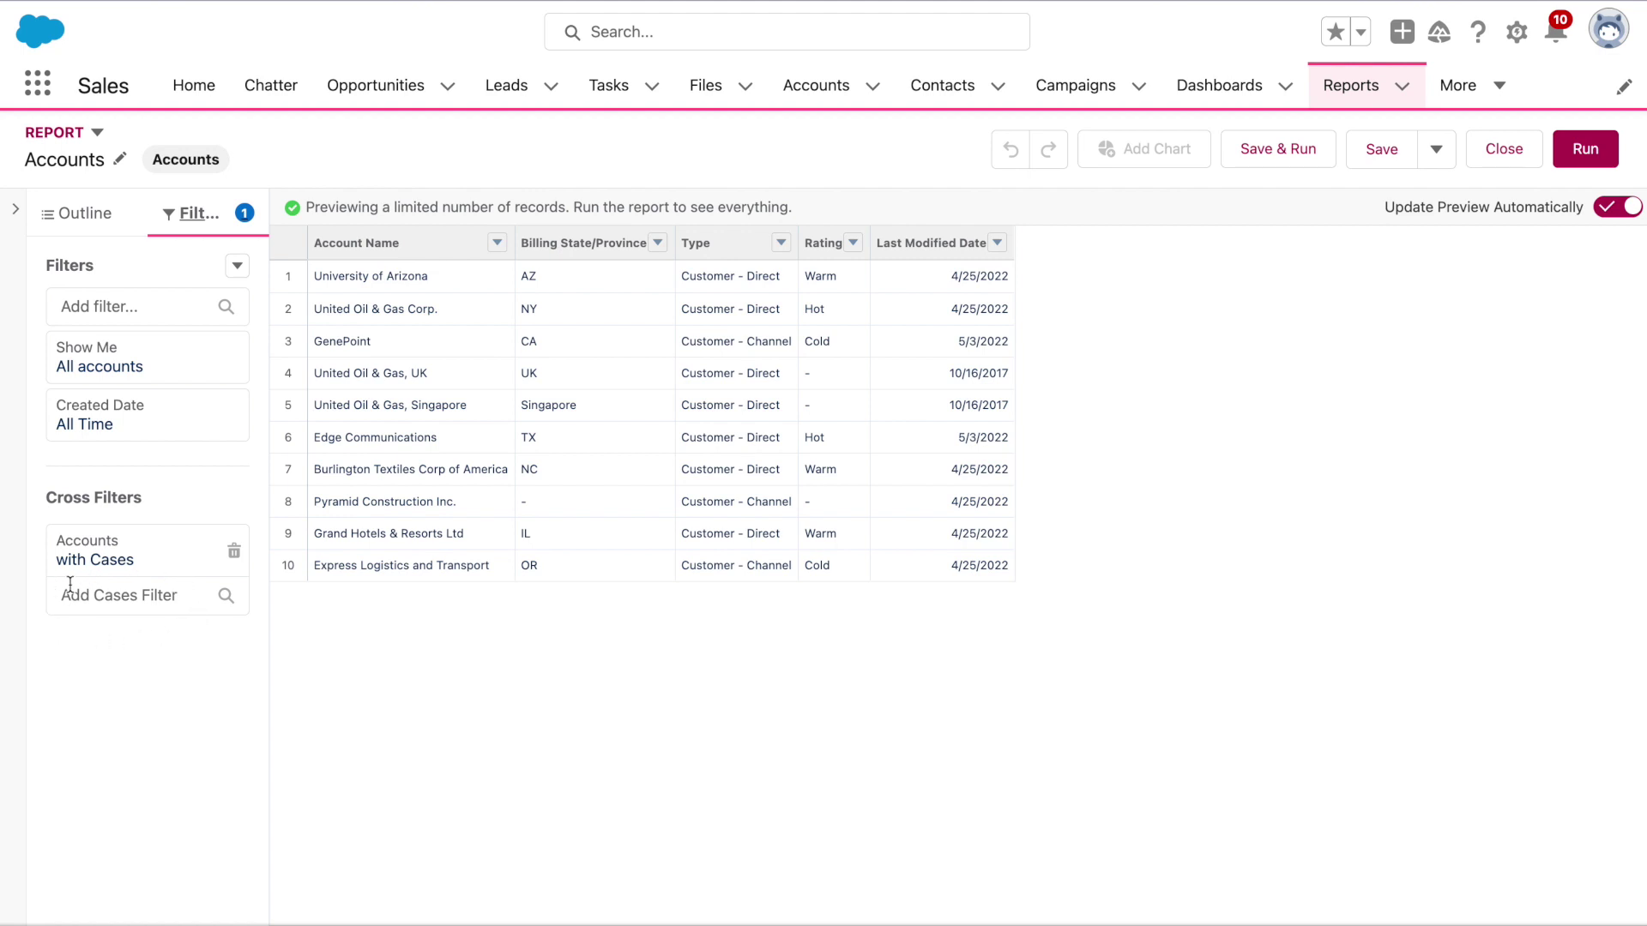
{"action": "left_click", "coordinate": [118, 596]}
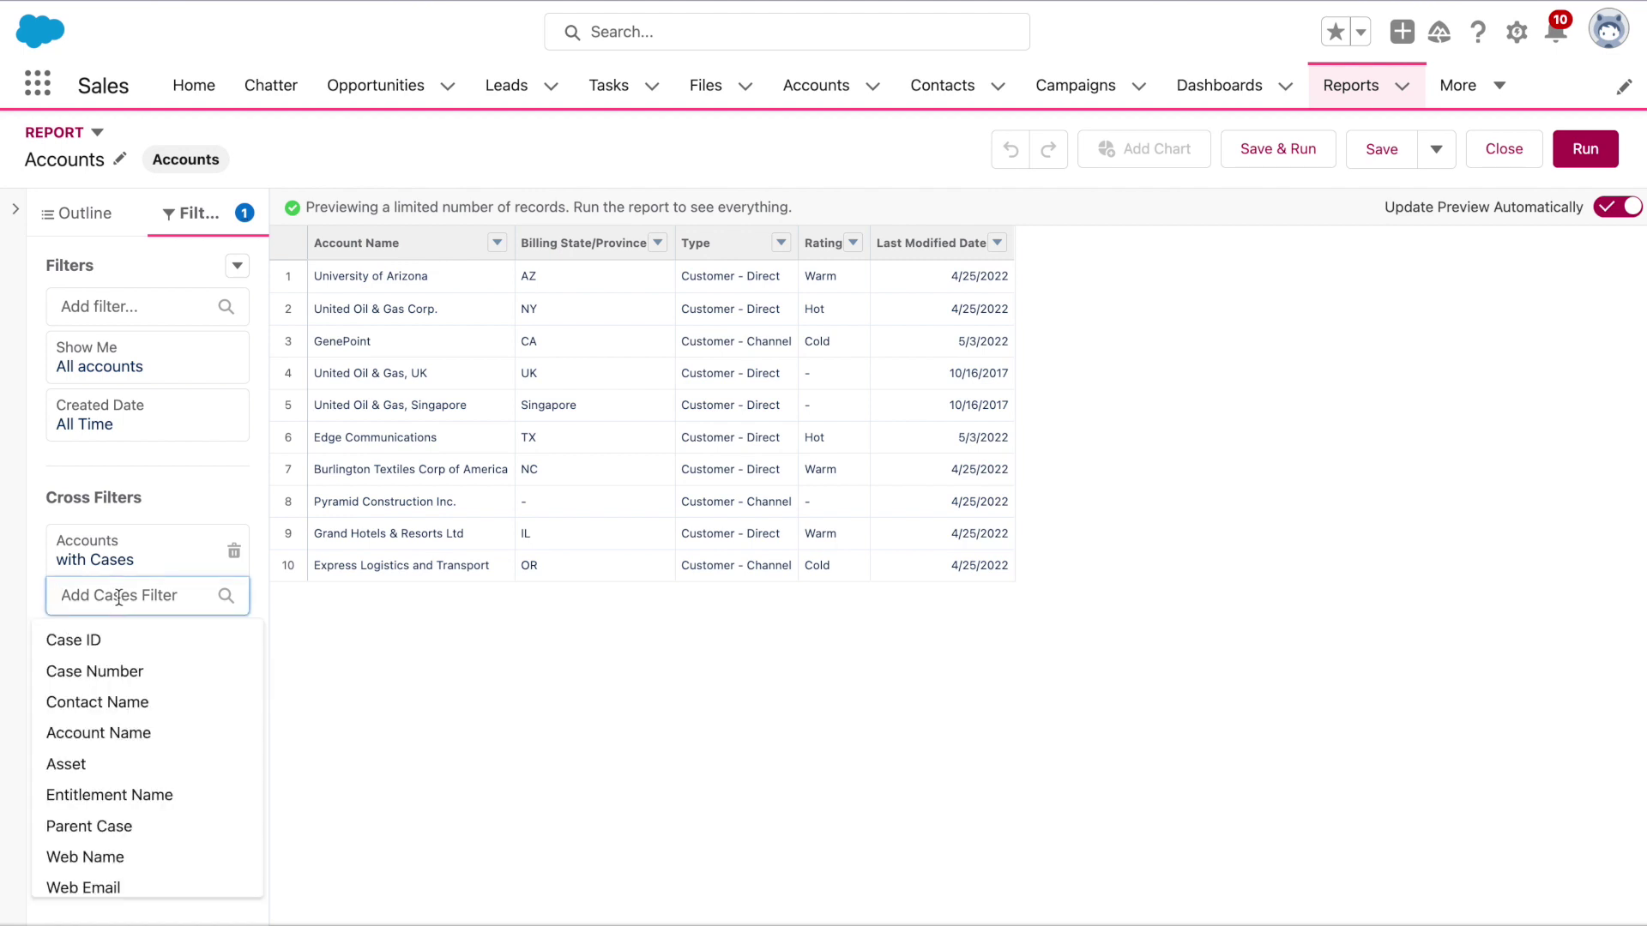
{"action": "type", "text": "clo"}
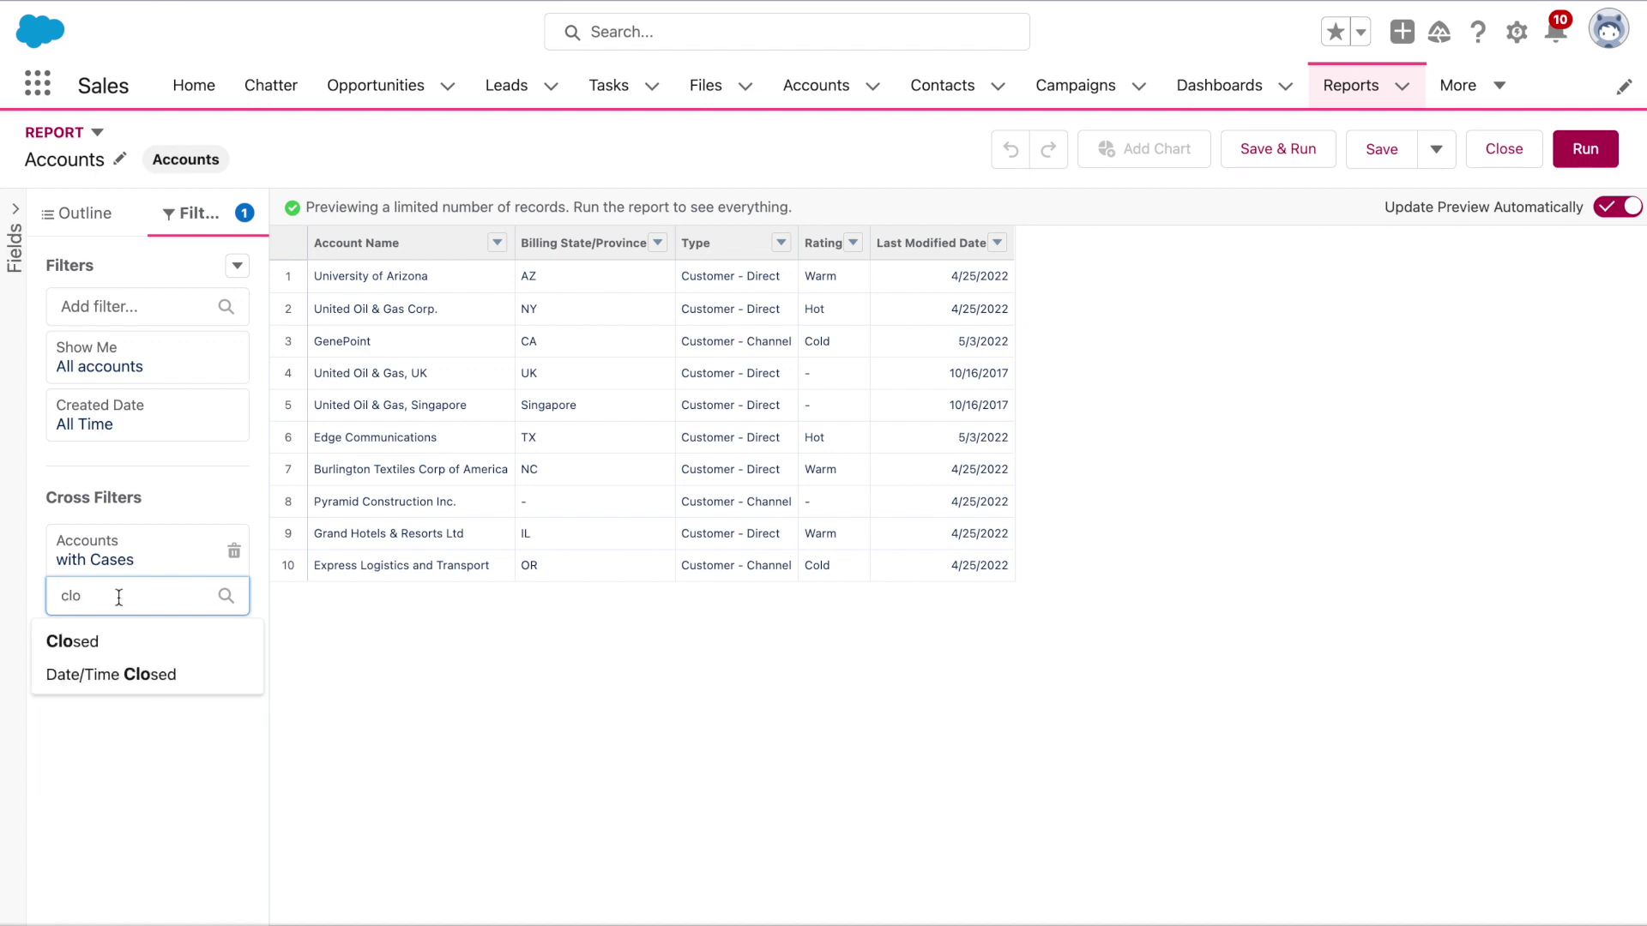
{"action": "left_click", "coordinate": [121, 639]}
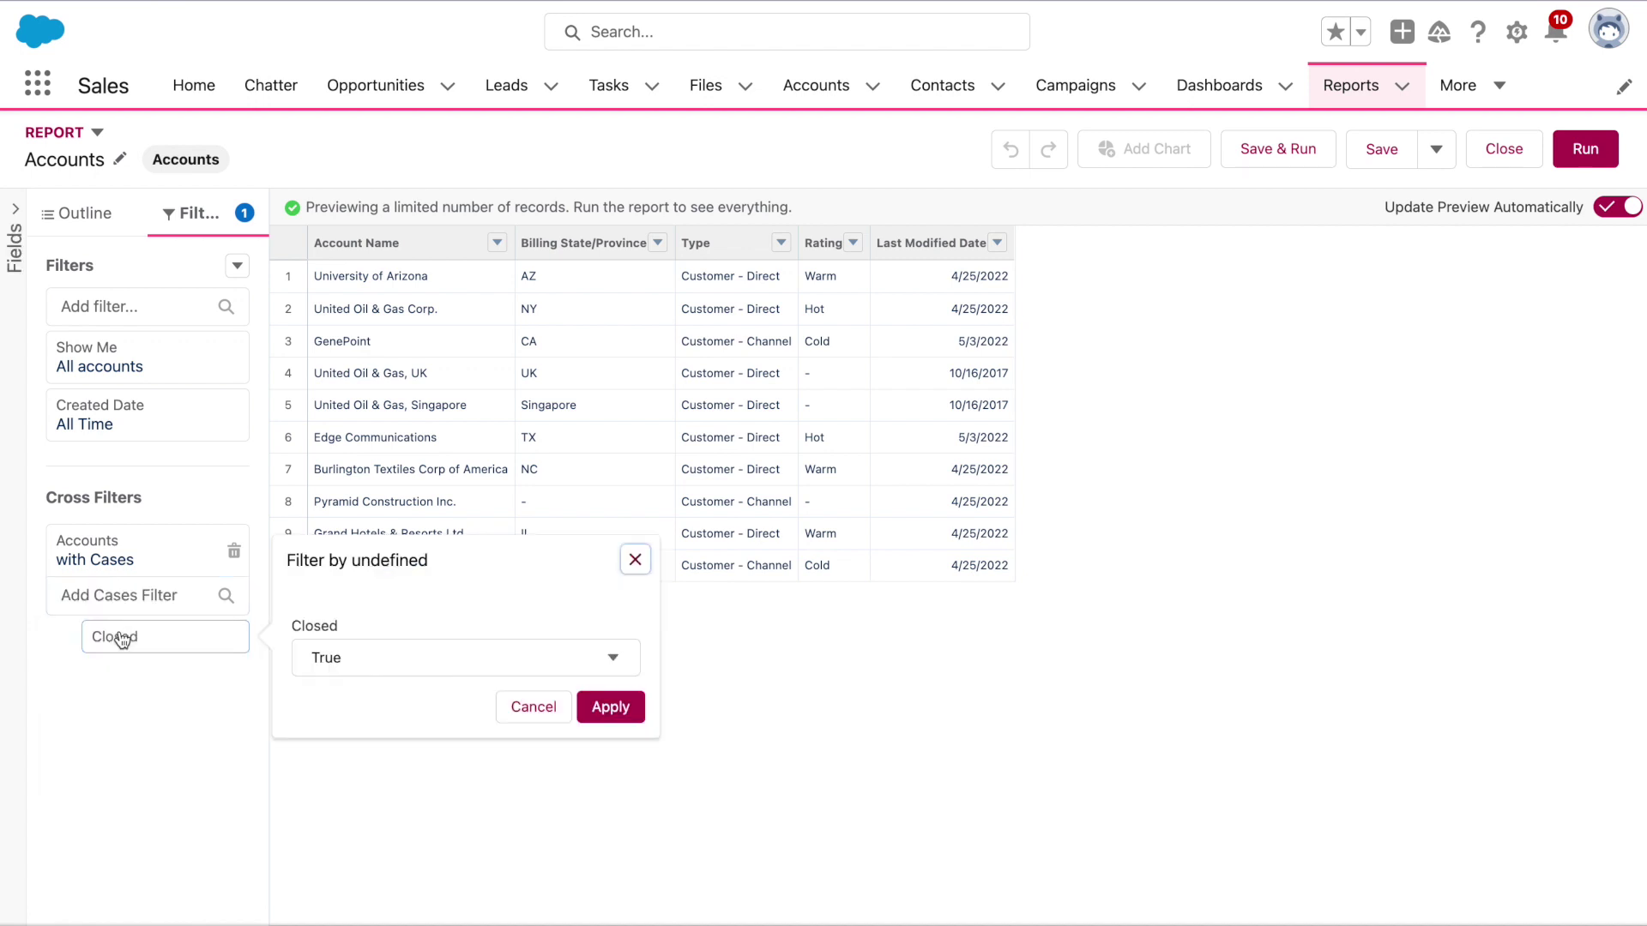
{"action": "left_click", "coordinate": [369, 670]}
{"action": "left_click", "coordinate": [383, 745]}
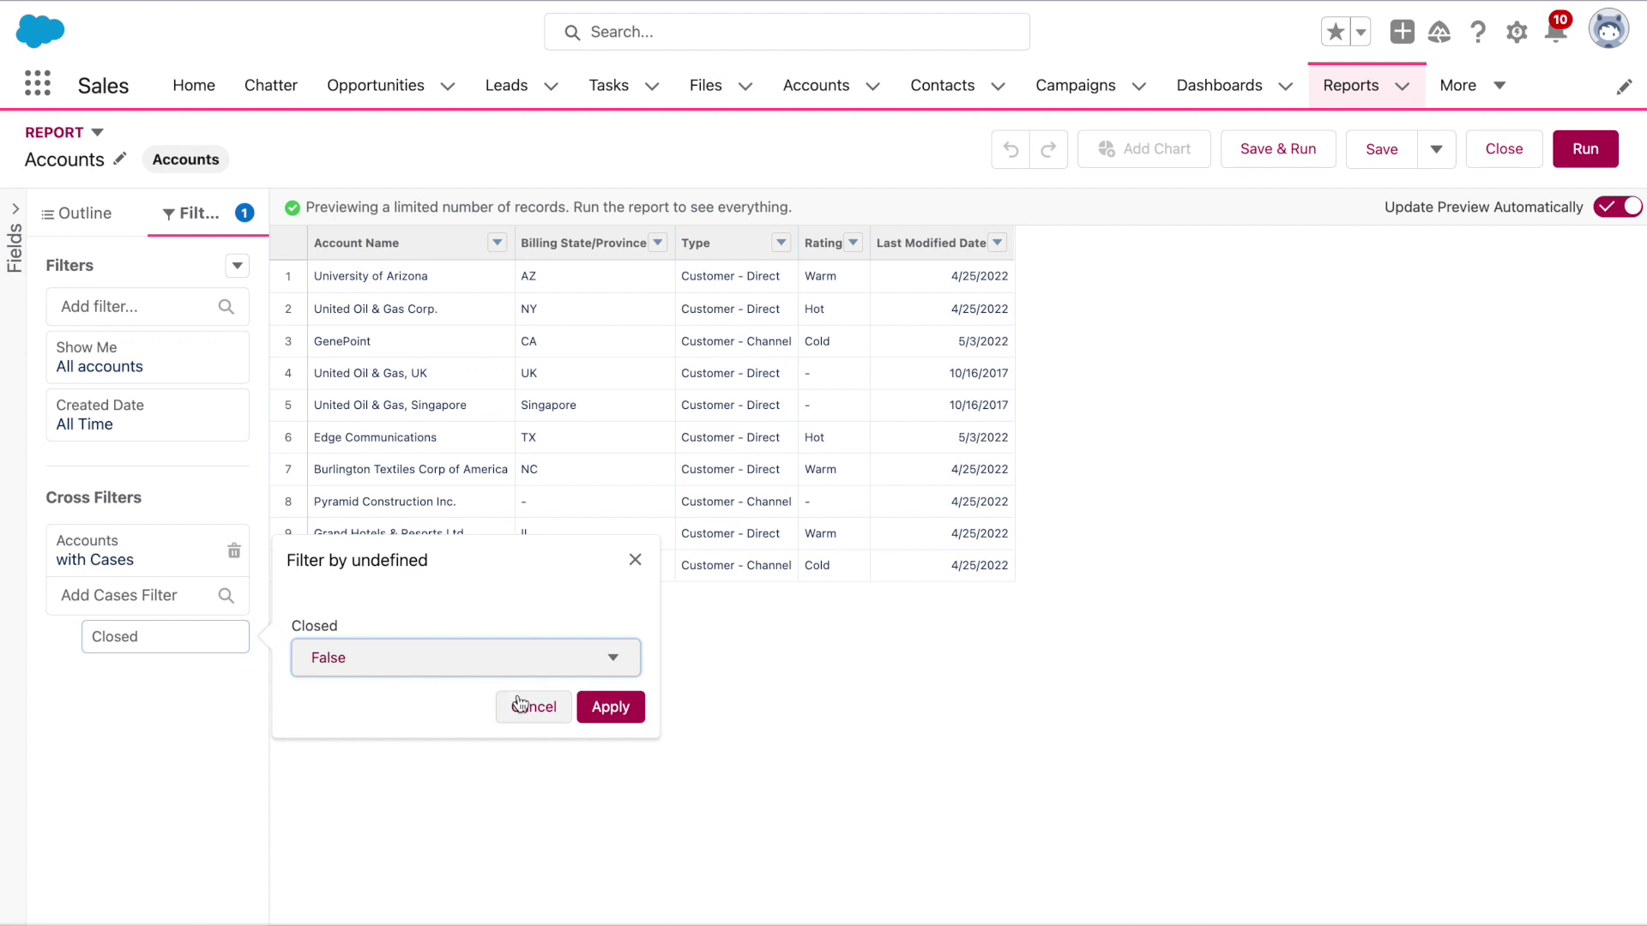
{"action": "left_click", "coordinate": [590, 707]}
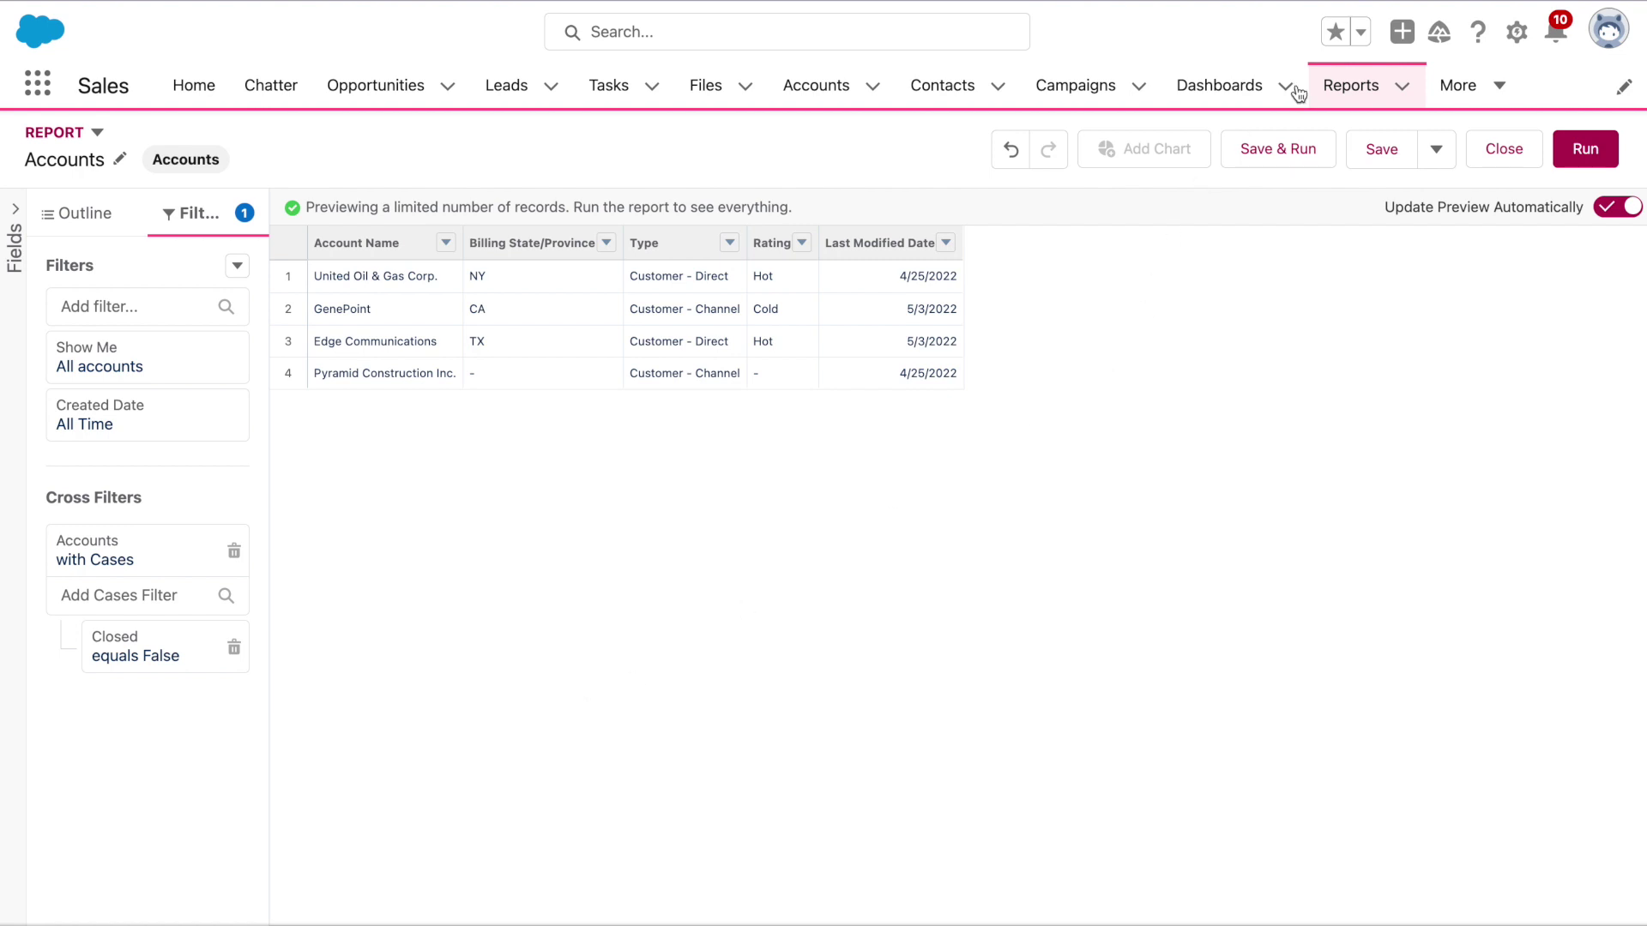
Save and run the report (4 records), then check United Oil & Gas Corp.'s Cases.
{"action": "left_click", "coordinate": [1286, 148]}
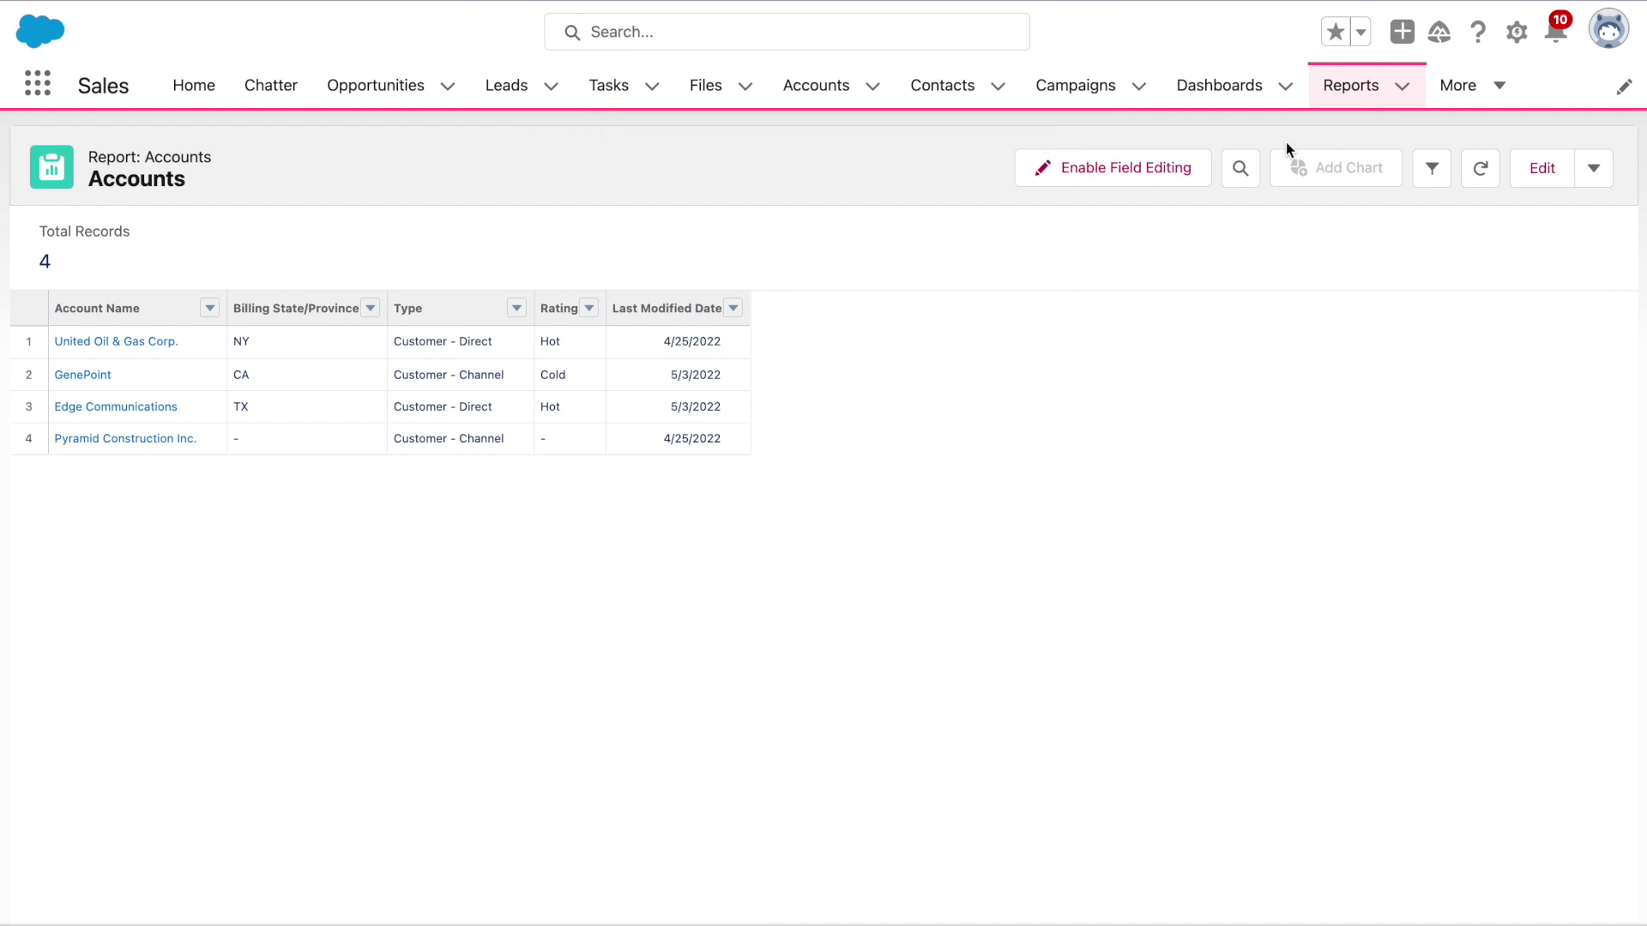
{"action": "left_click", "coordinate": [131, 342]}
{"action": "mouse_move", "coordinate": [1000, 403]}
Change the cross filter to 'Accounts without Cases' and save and run the report.
{"action": "left_click", "coordinate": [1541, 167]}
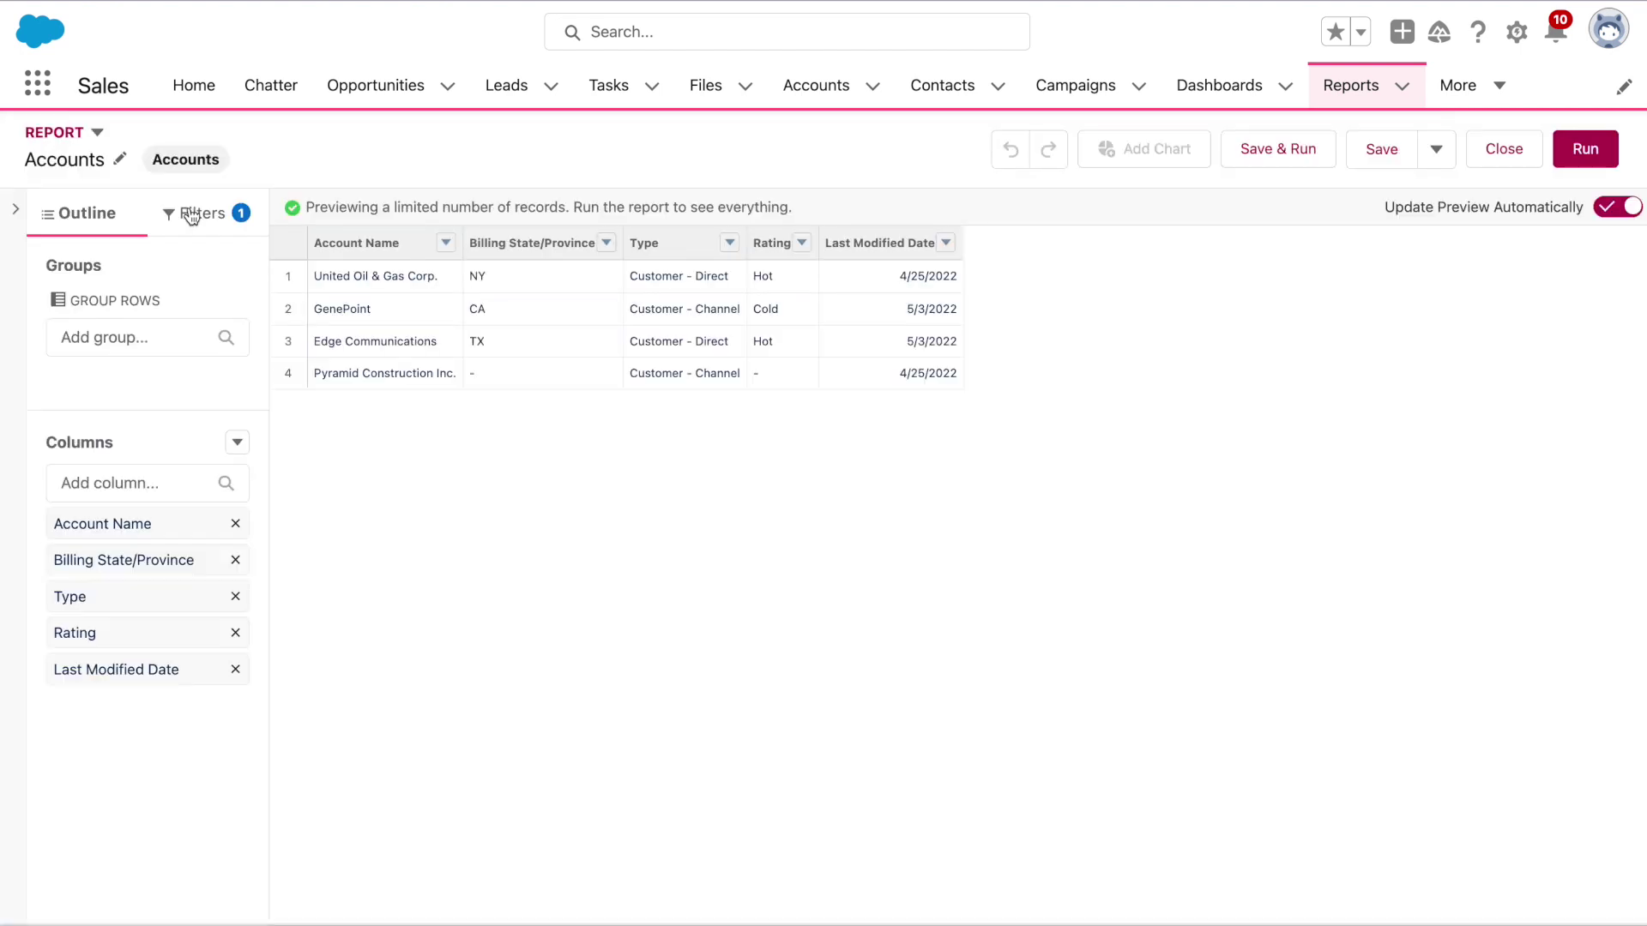
{"action": "left_click", "coordinate": [190, 214]}
{"action": "left_click", "coordinate": [187, 563]}
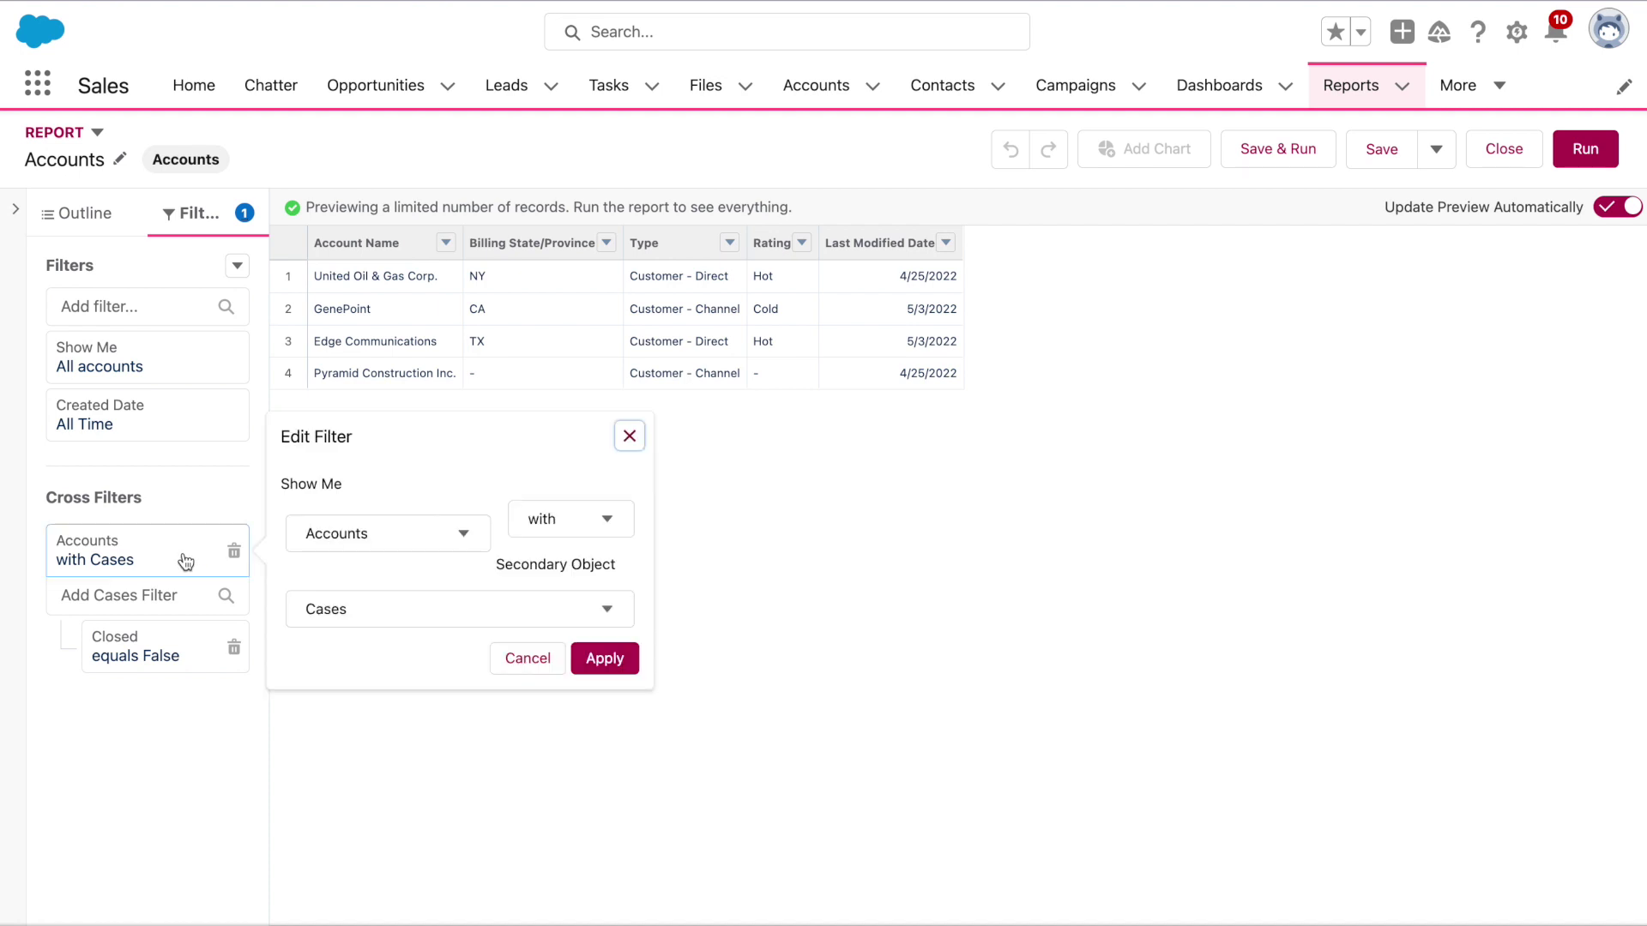
{"action": "left_click", "coordinate": [609, 523]}
{"action": "left_click", "coordinate": [616, 606]}
{"action": "left_click", "coordinate": [626, 656]}
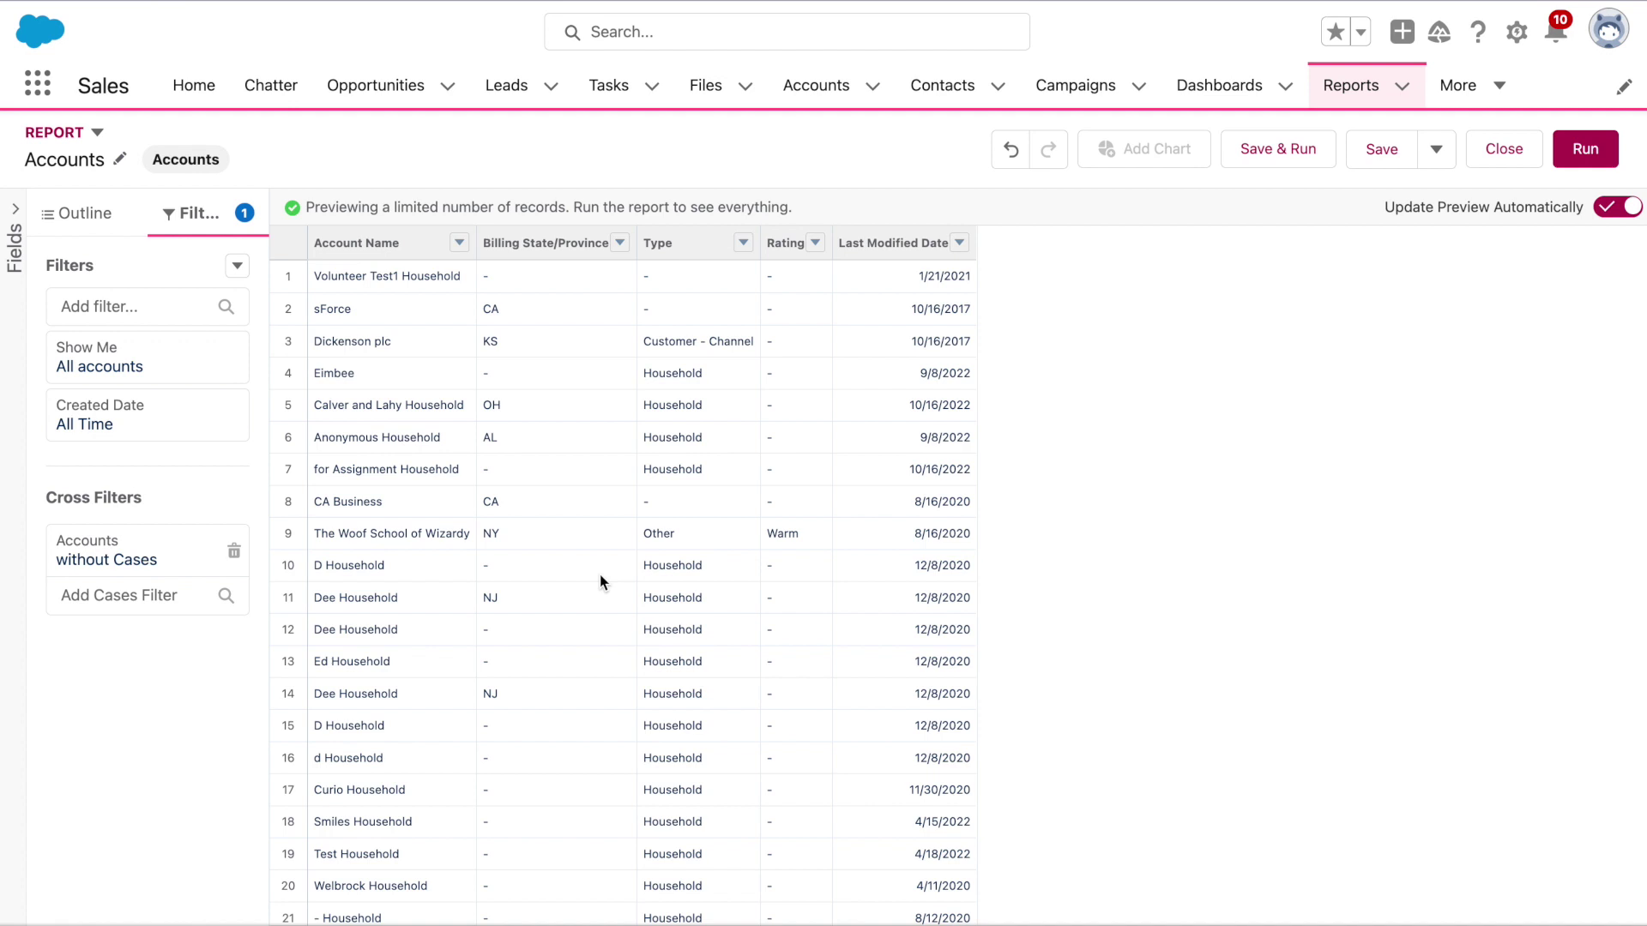
{"action": "left_click", "coordinate": [1311, 146]}
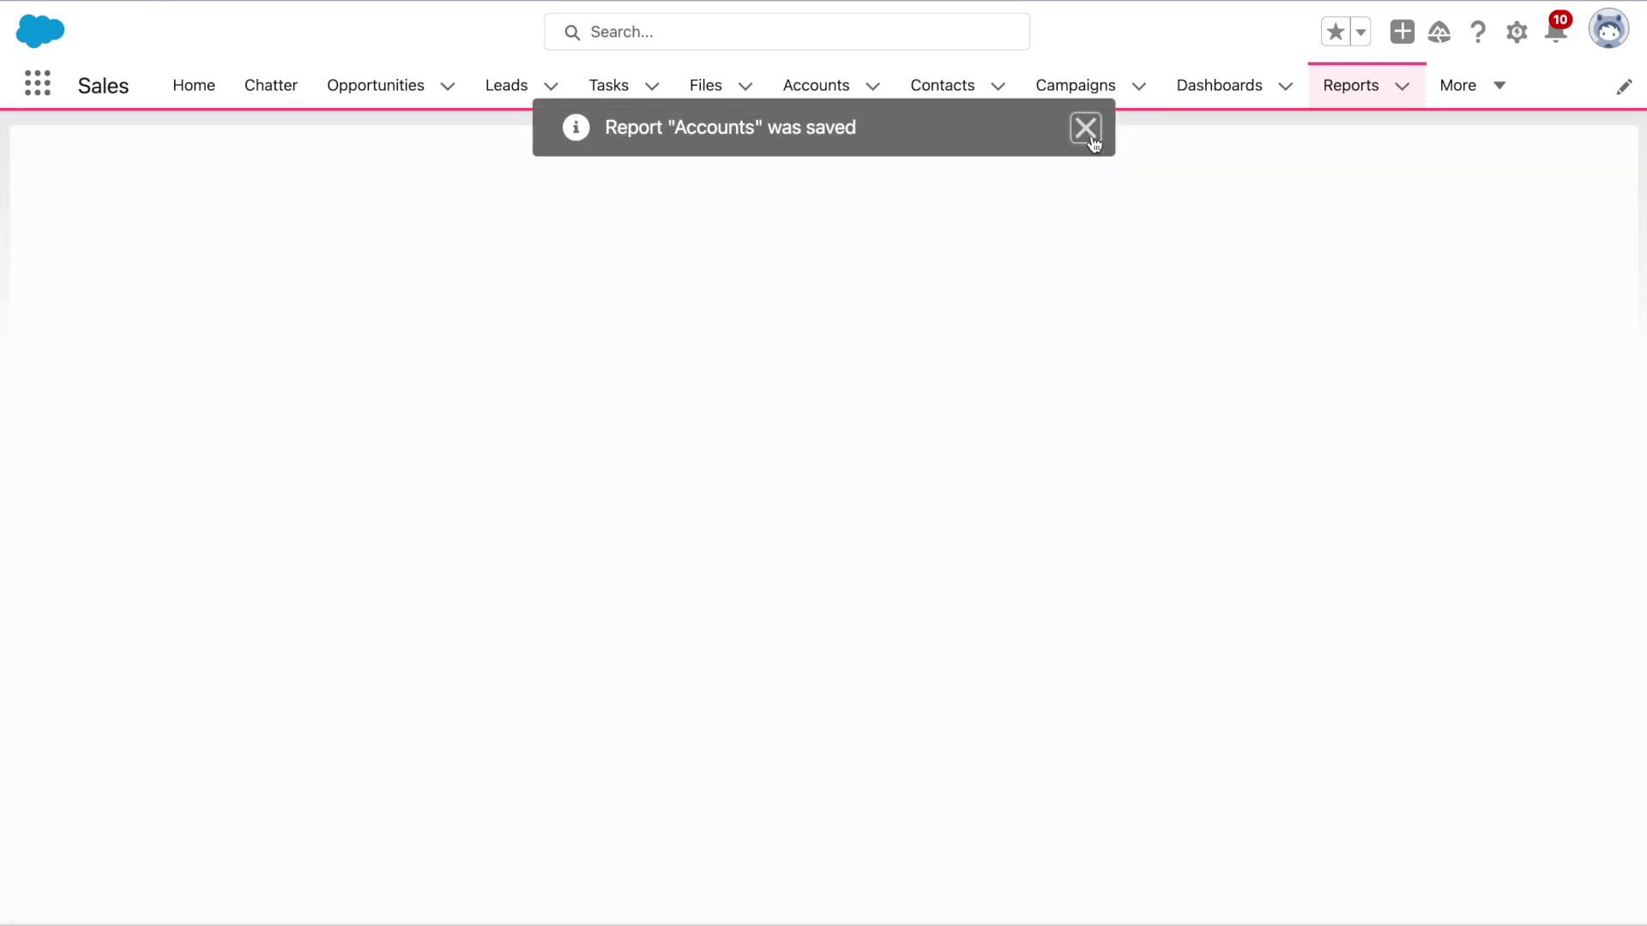
Open Calver and Lahy Household and Dickenson plc in new tabs to confirm they lack cases.
{"action": "left_click", "coordinate": [1087, 133]}
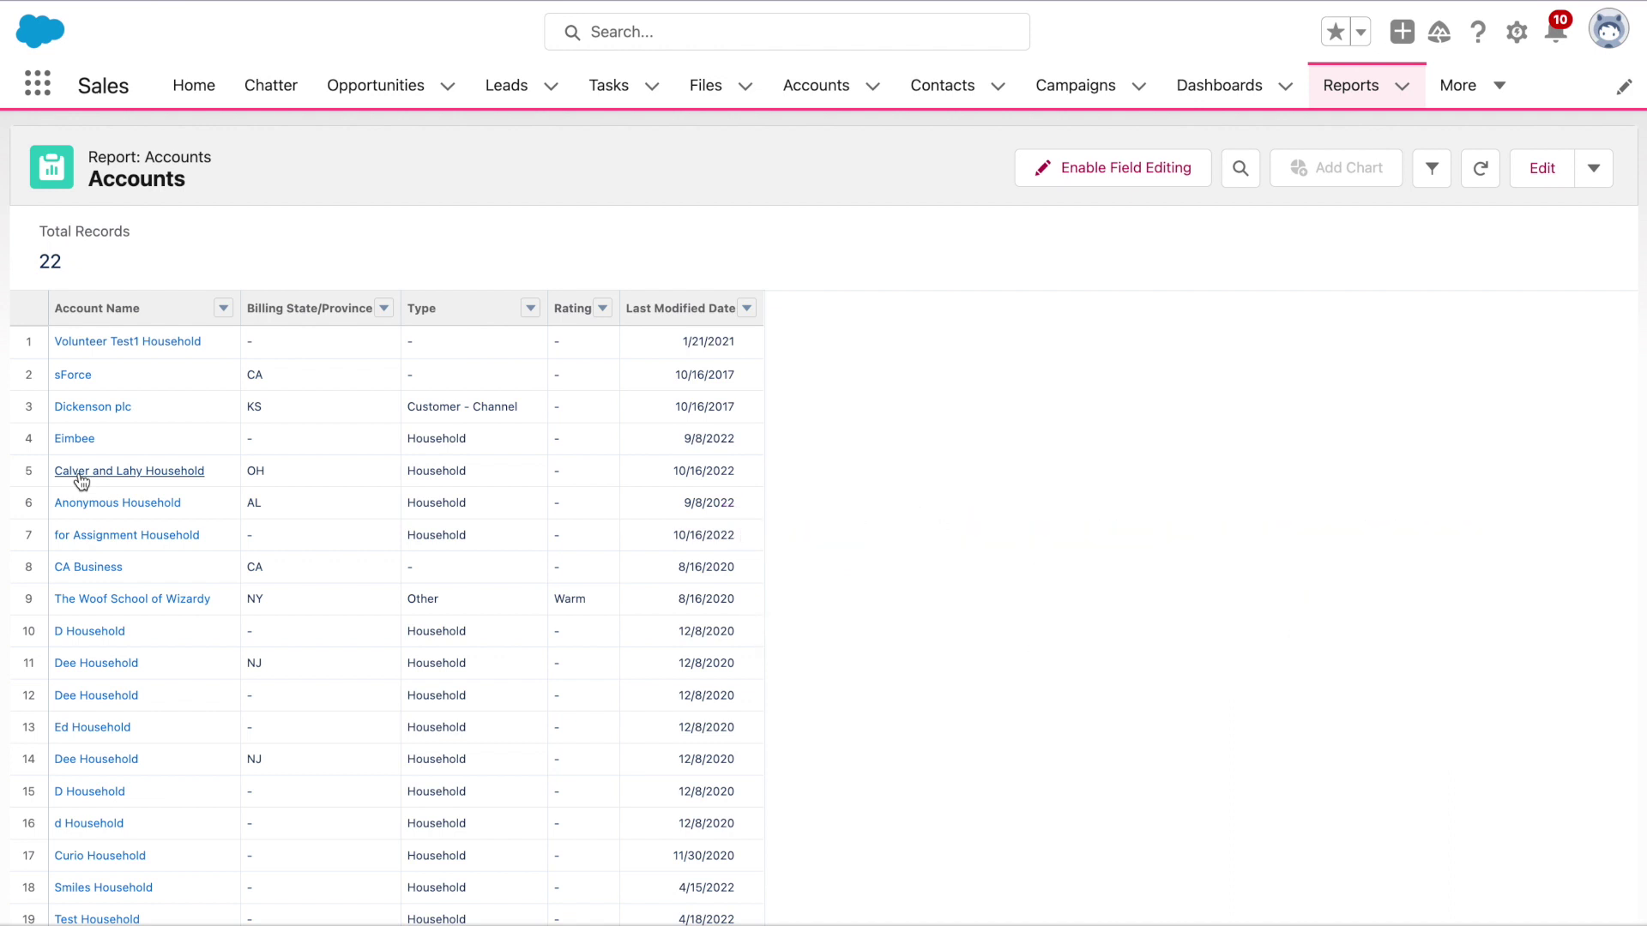
{"action": "right_click", "coordinate": [81, 477]}
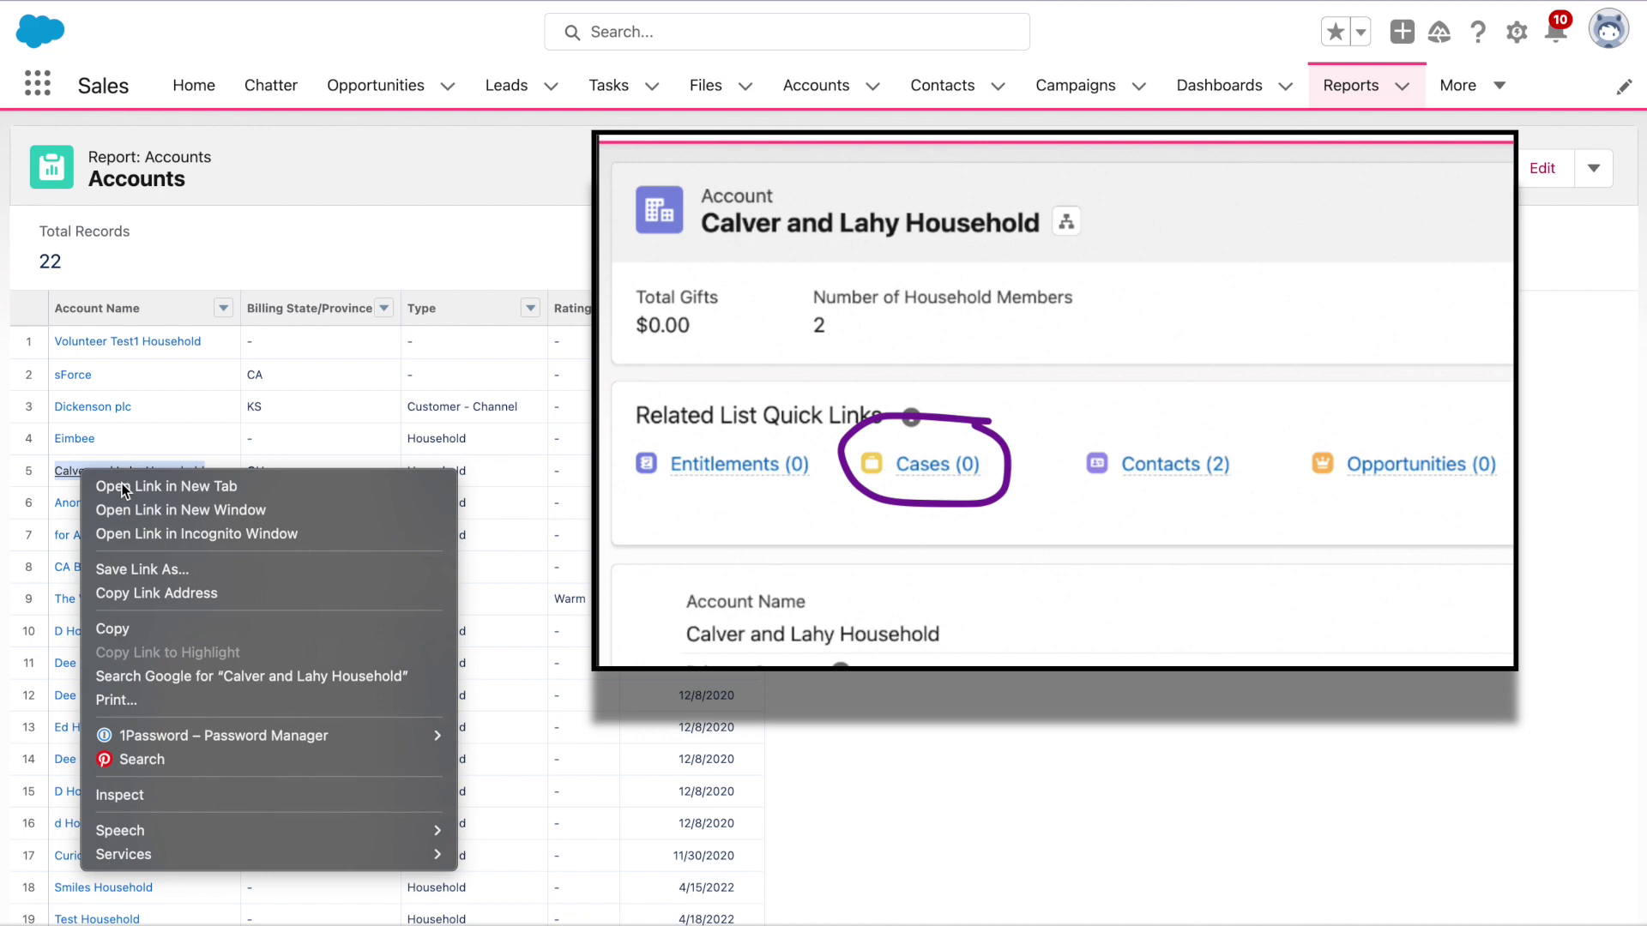
{"action": "left_click", "coordinate": [74, 422]}
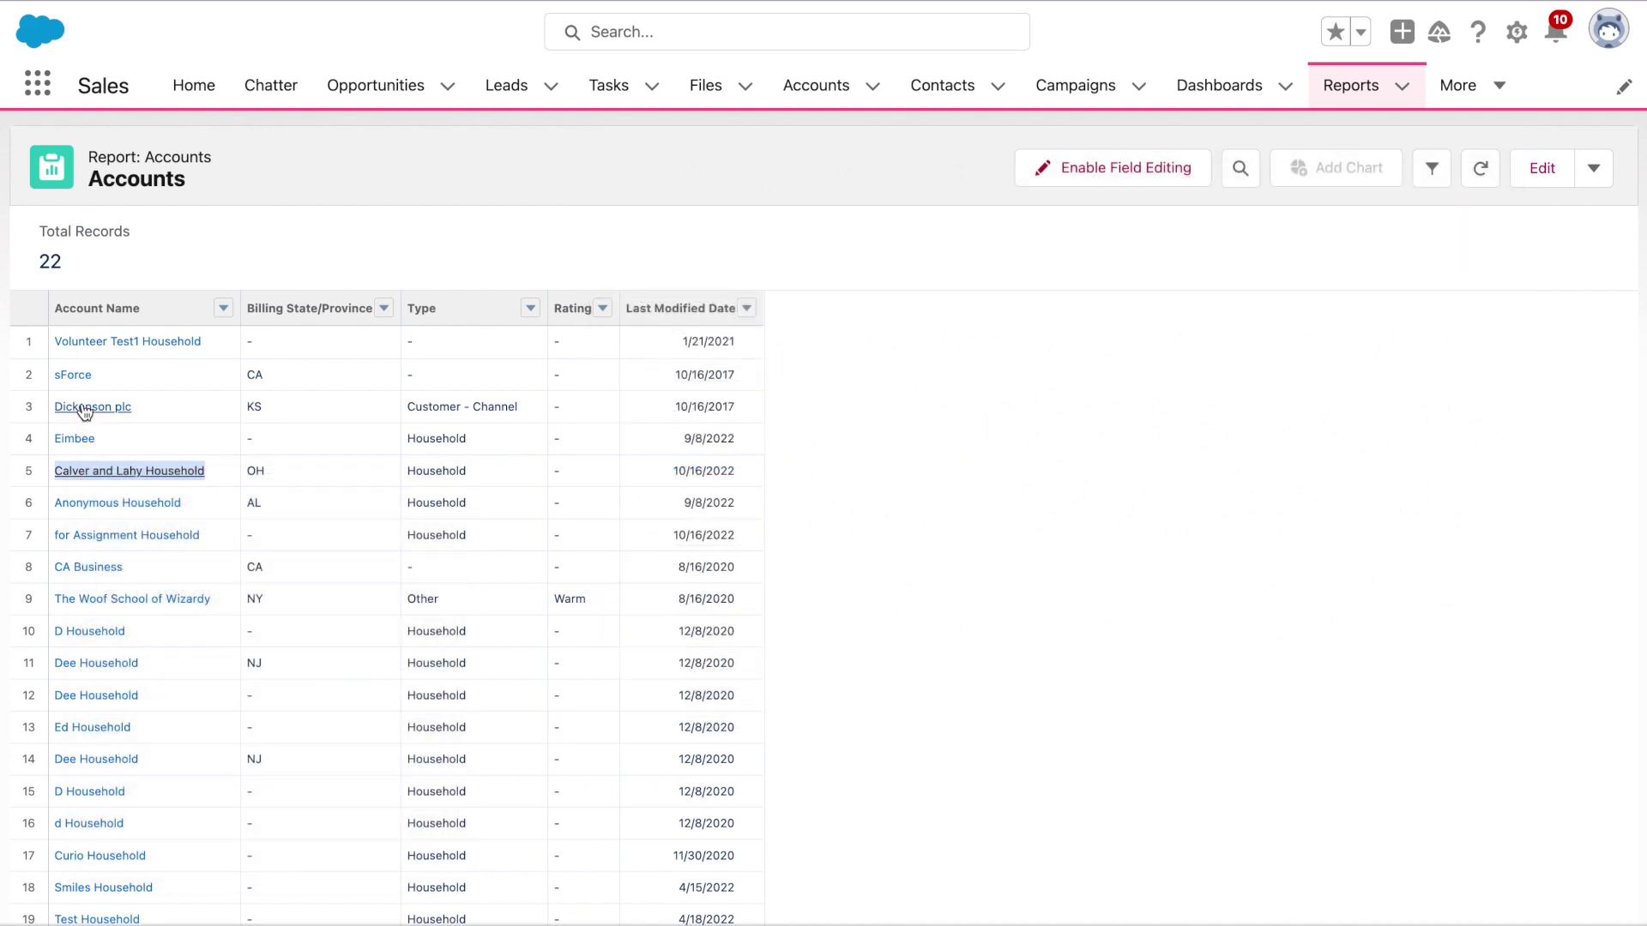
{"action": "right_click", "coordinate": [84, 406]}
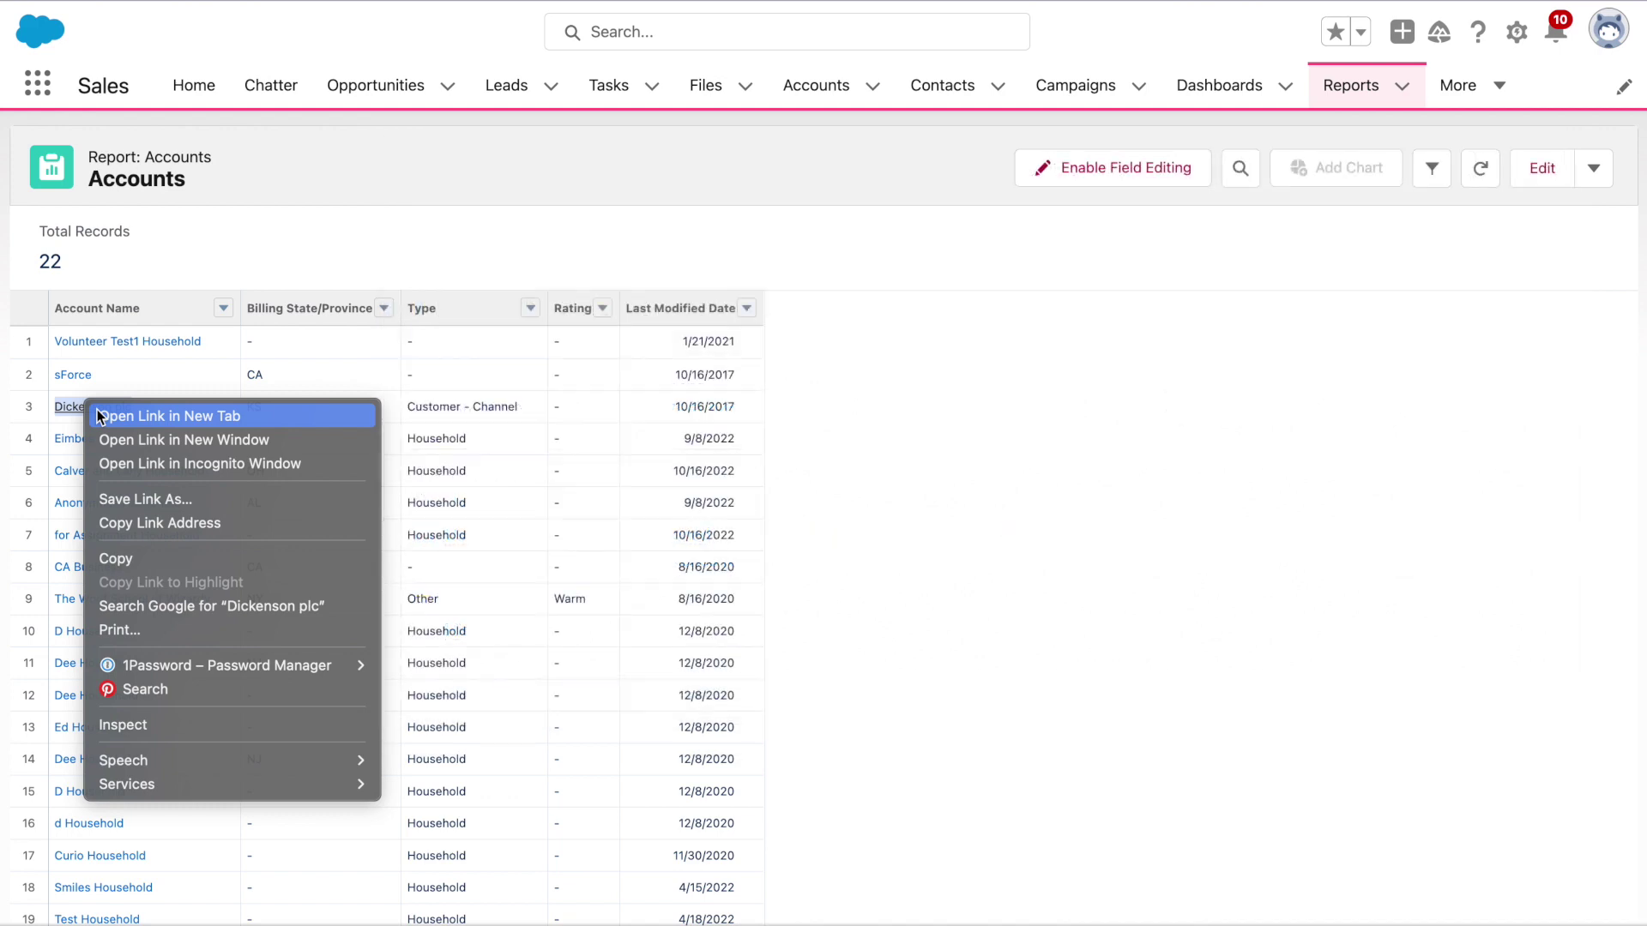
{"action": "left_click", "coordinate": [100, 416]}
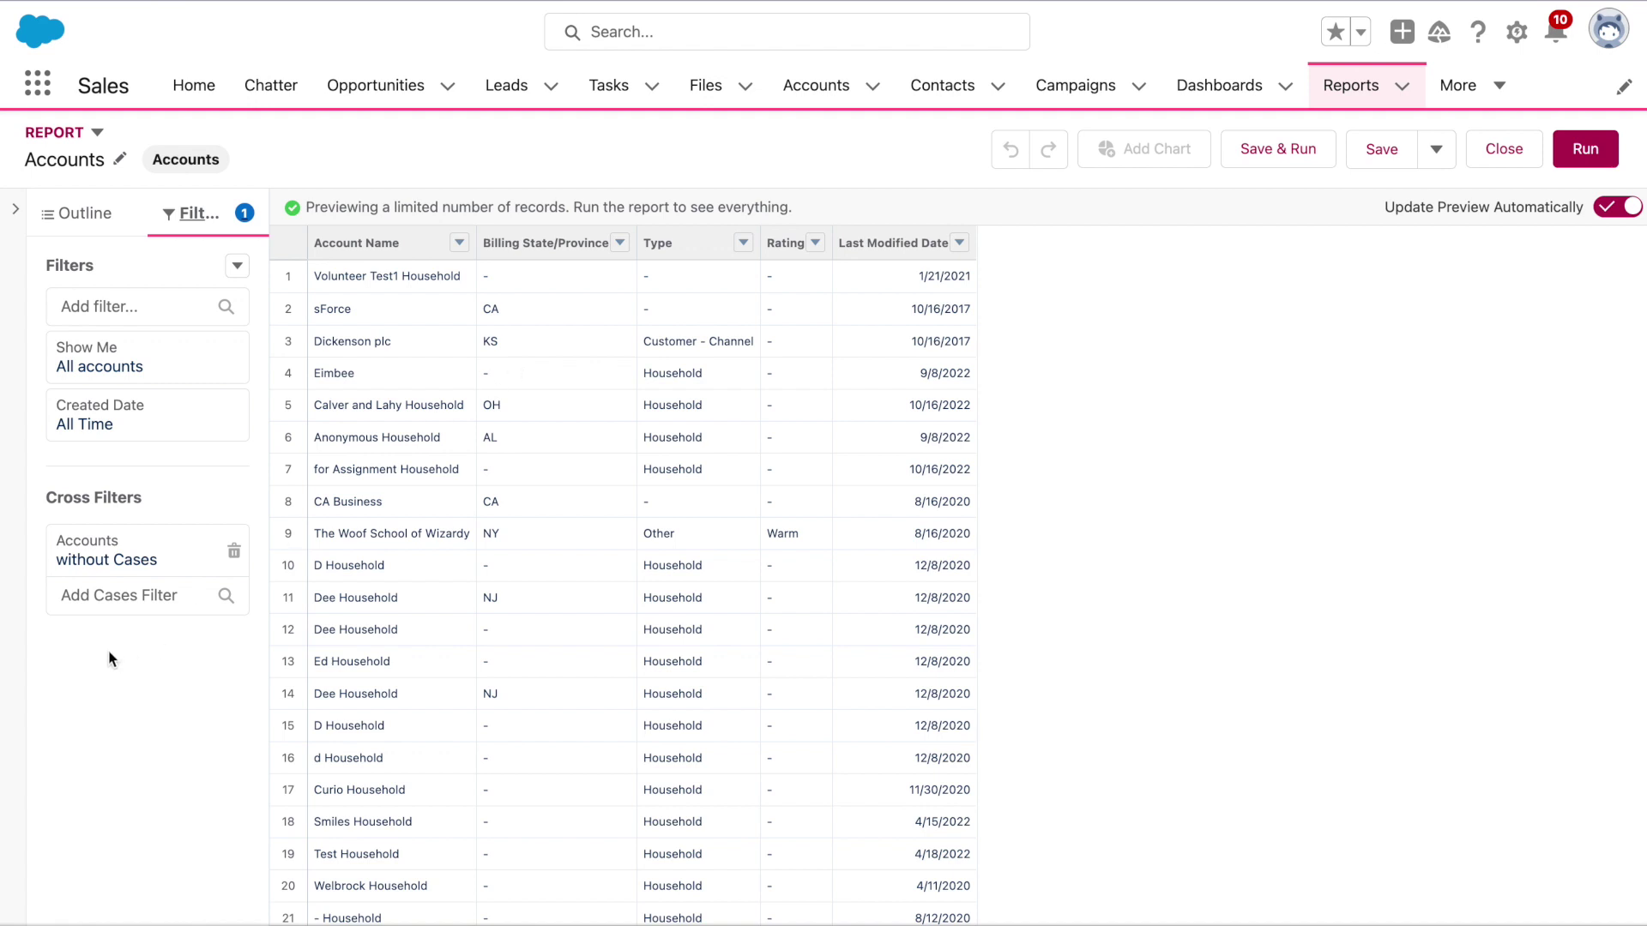
Add a 'Closed equals False' Cases subfilter to the Accounts without Cases cross filter.
{"action": "left_click", "coordinate": [111, 595]}
{"action": "type", "text": "close"}
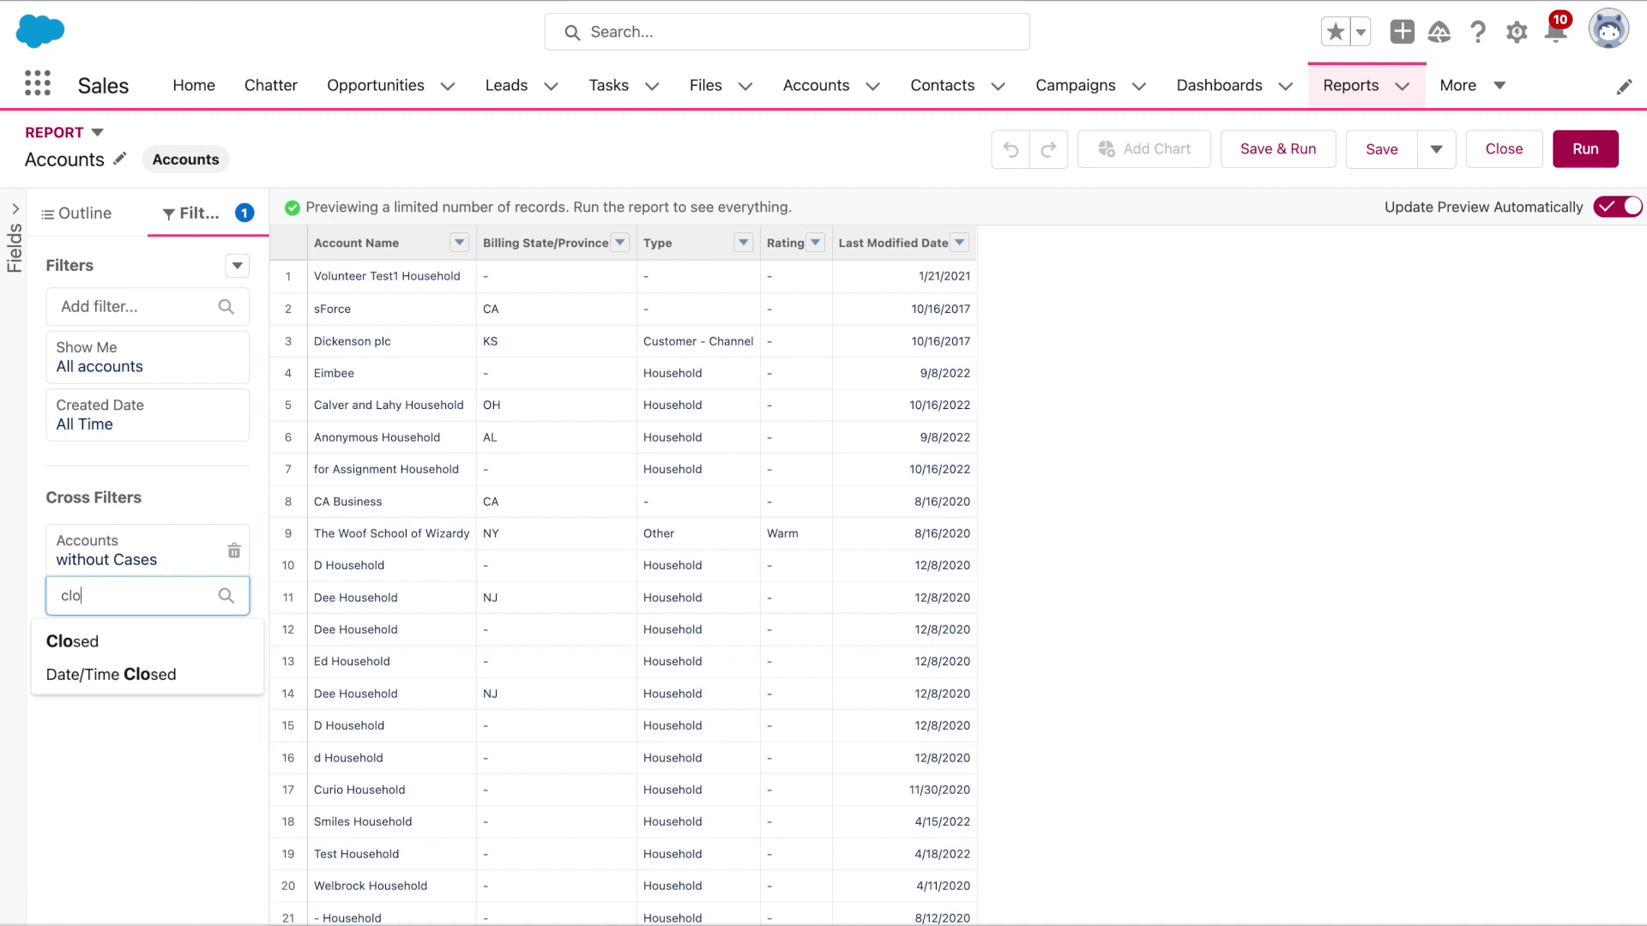
{"action": "left_click", "coordinate": [112, 643]}
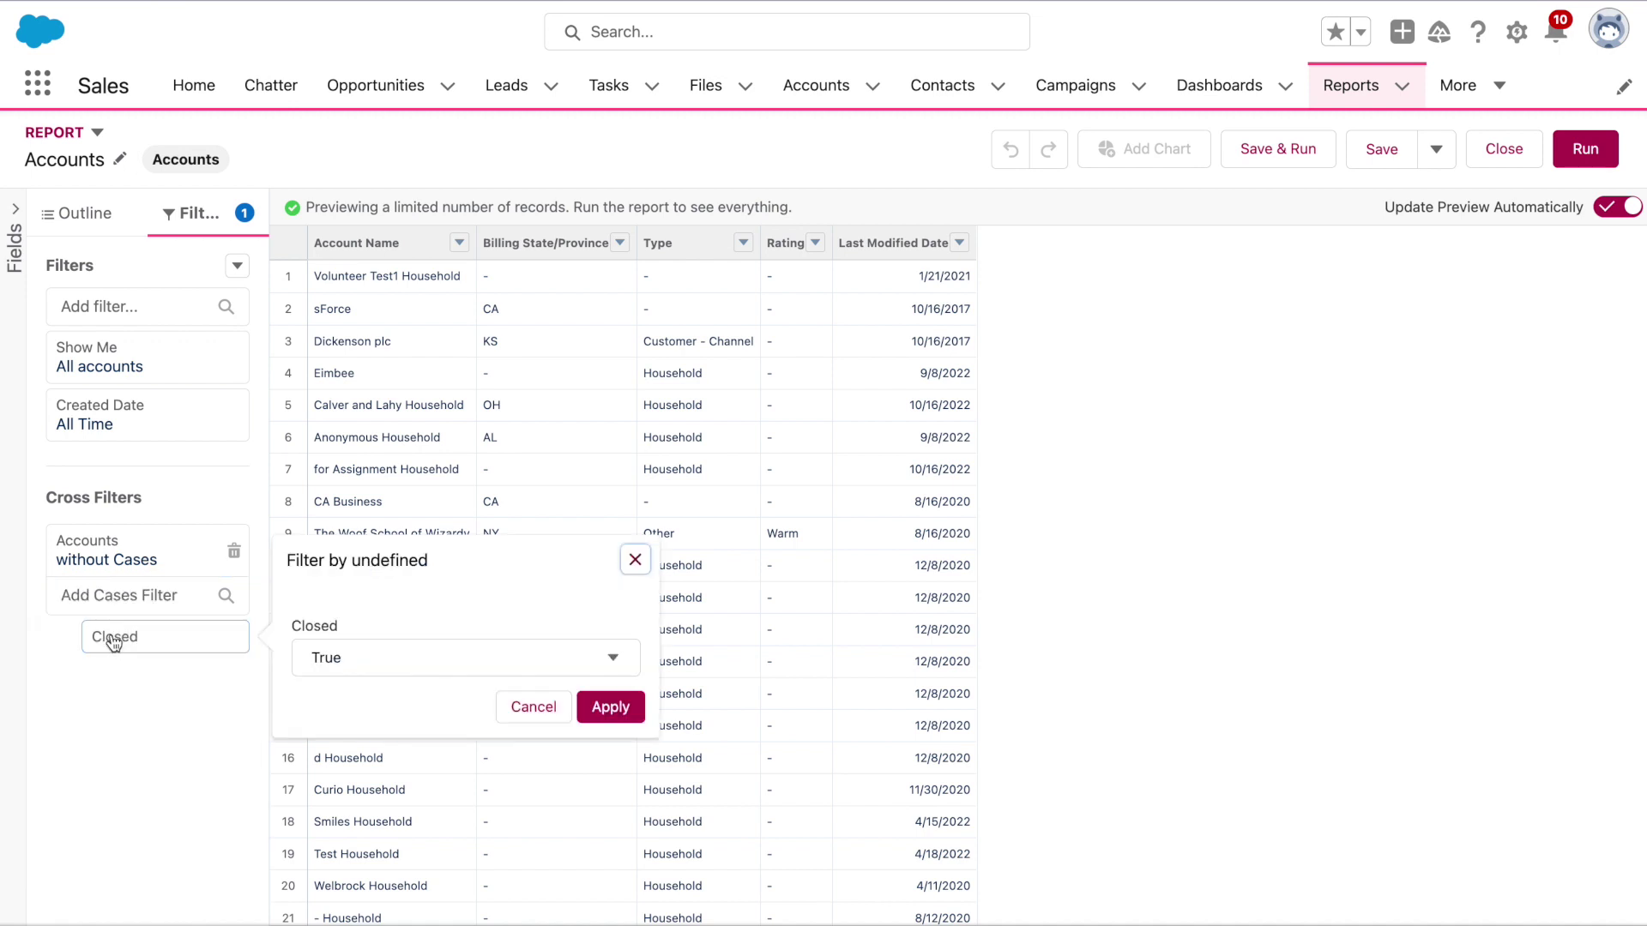
{"action": "left_click", "coordinate": [419, 665]}
{"action": "left_click", "coordinate": [418, 743]}
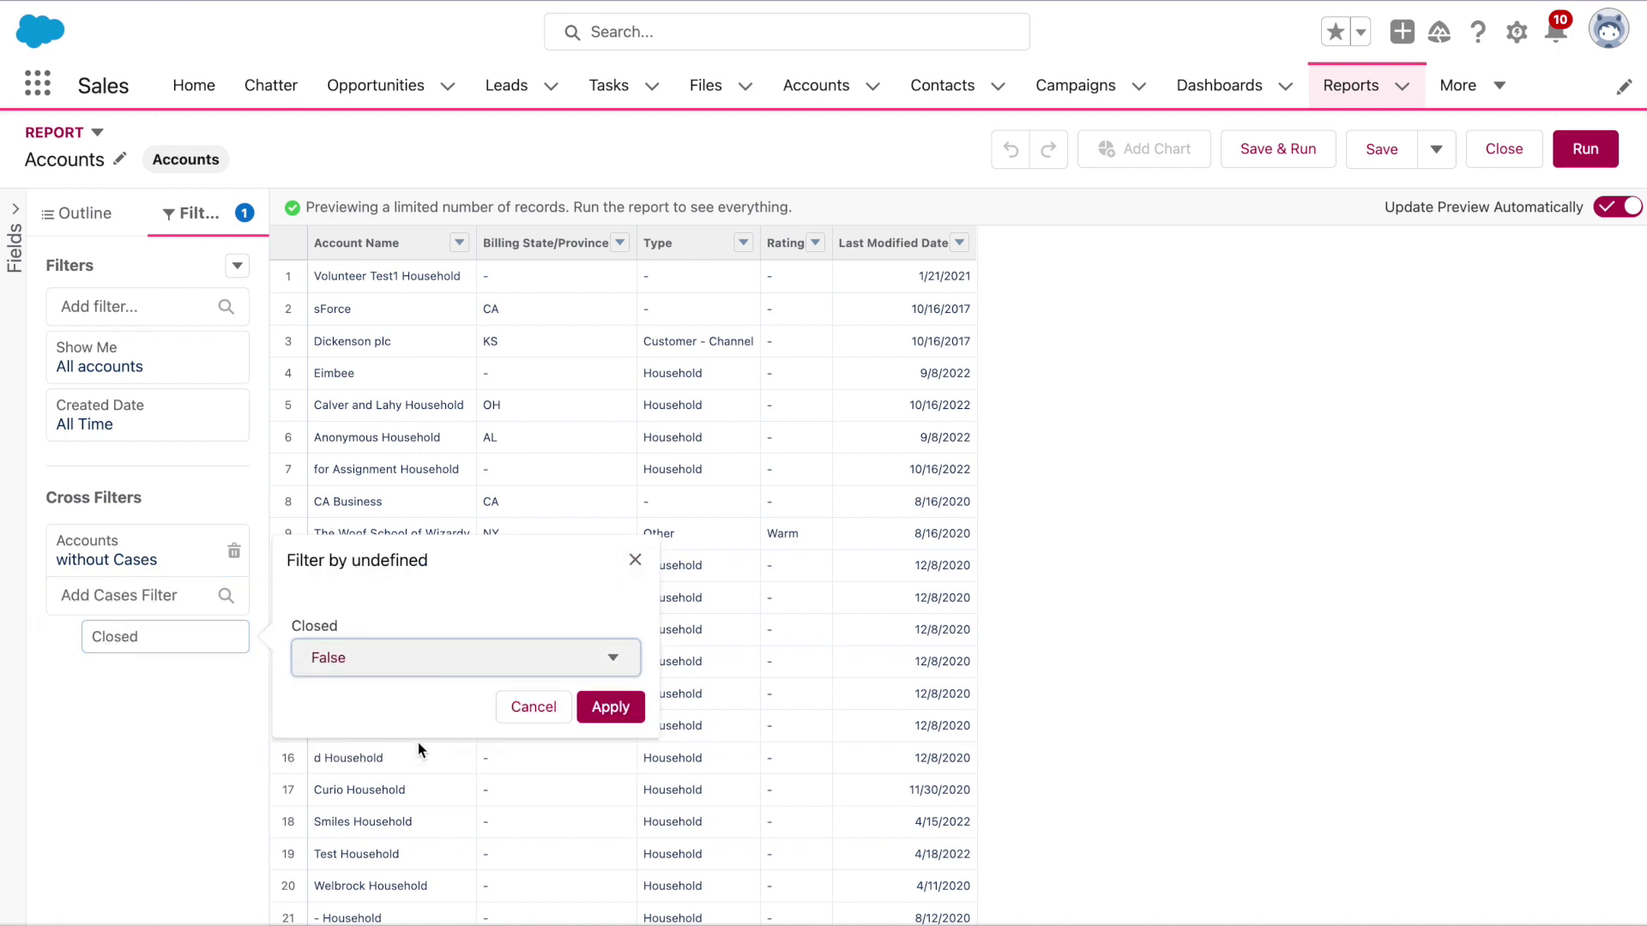
{"action": "left_click", "coordinate": [619, 711]}
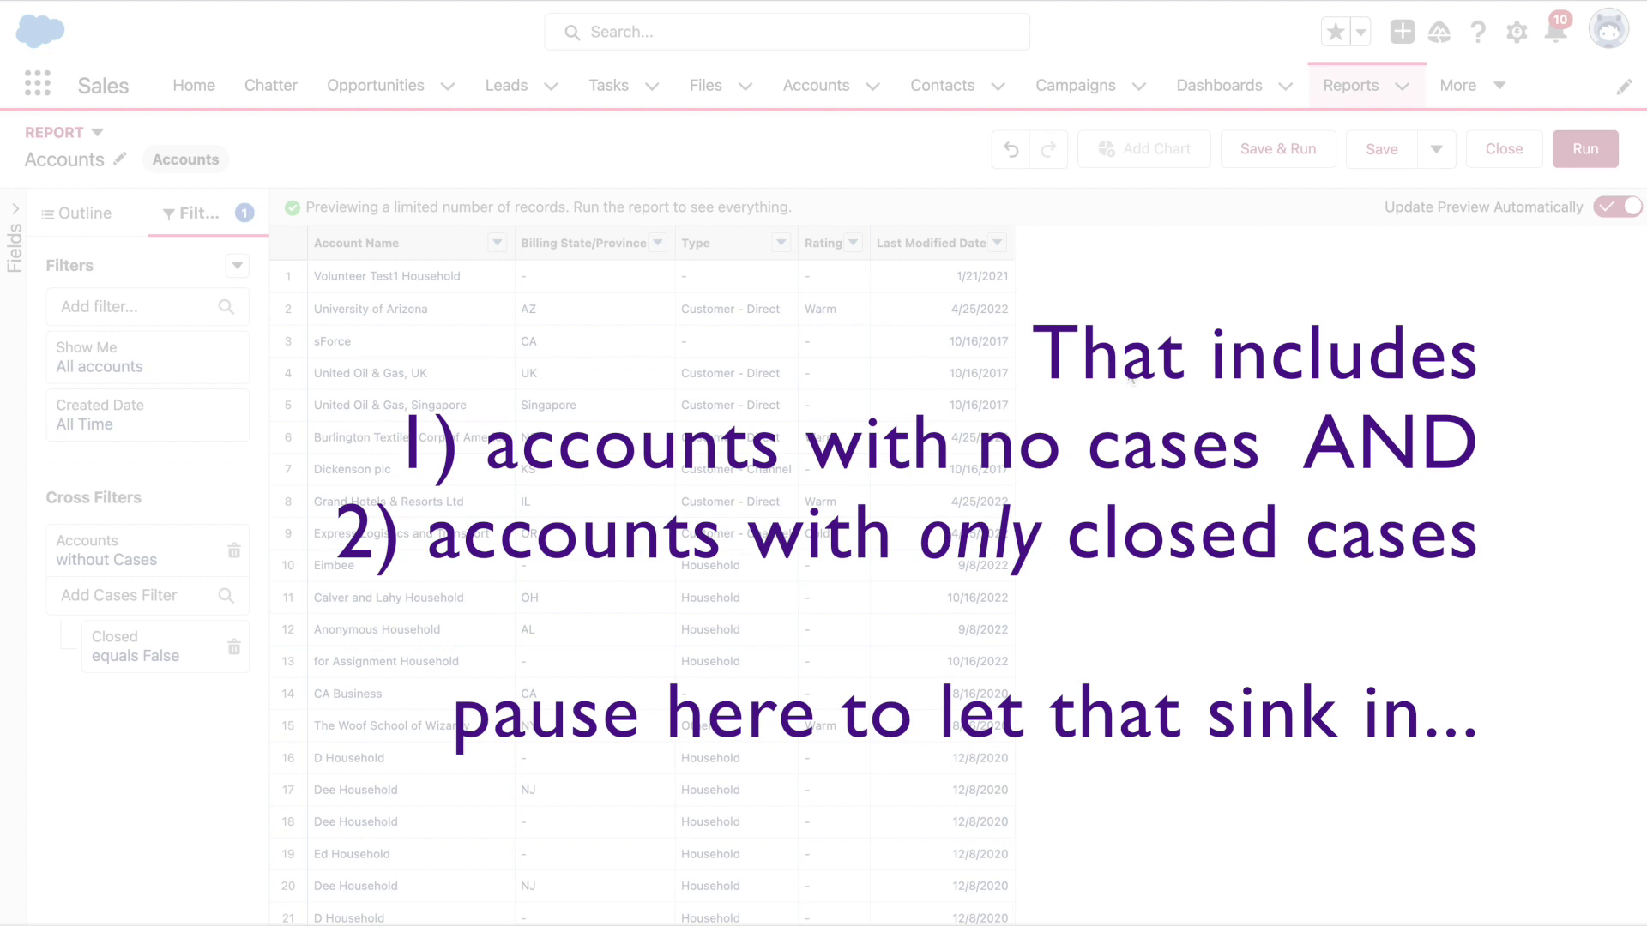
Save and run the report, now listing 28 total records.
{"action": "left_click", "coordinate": [1278, 157]}
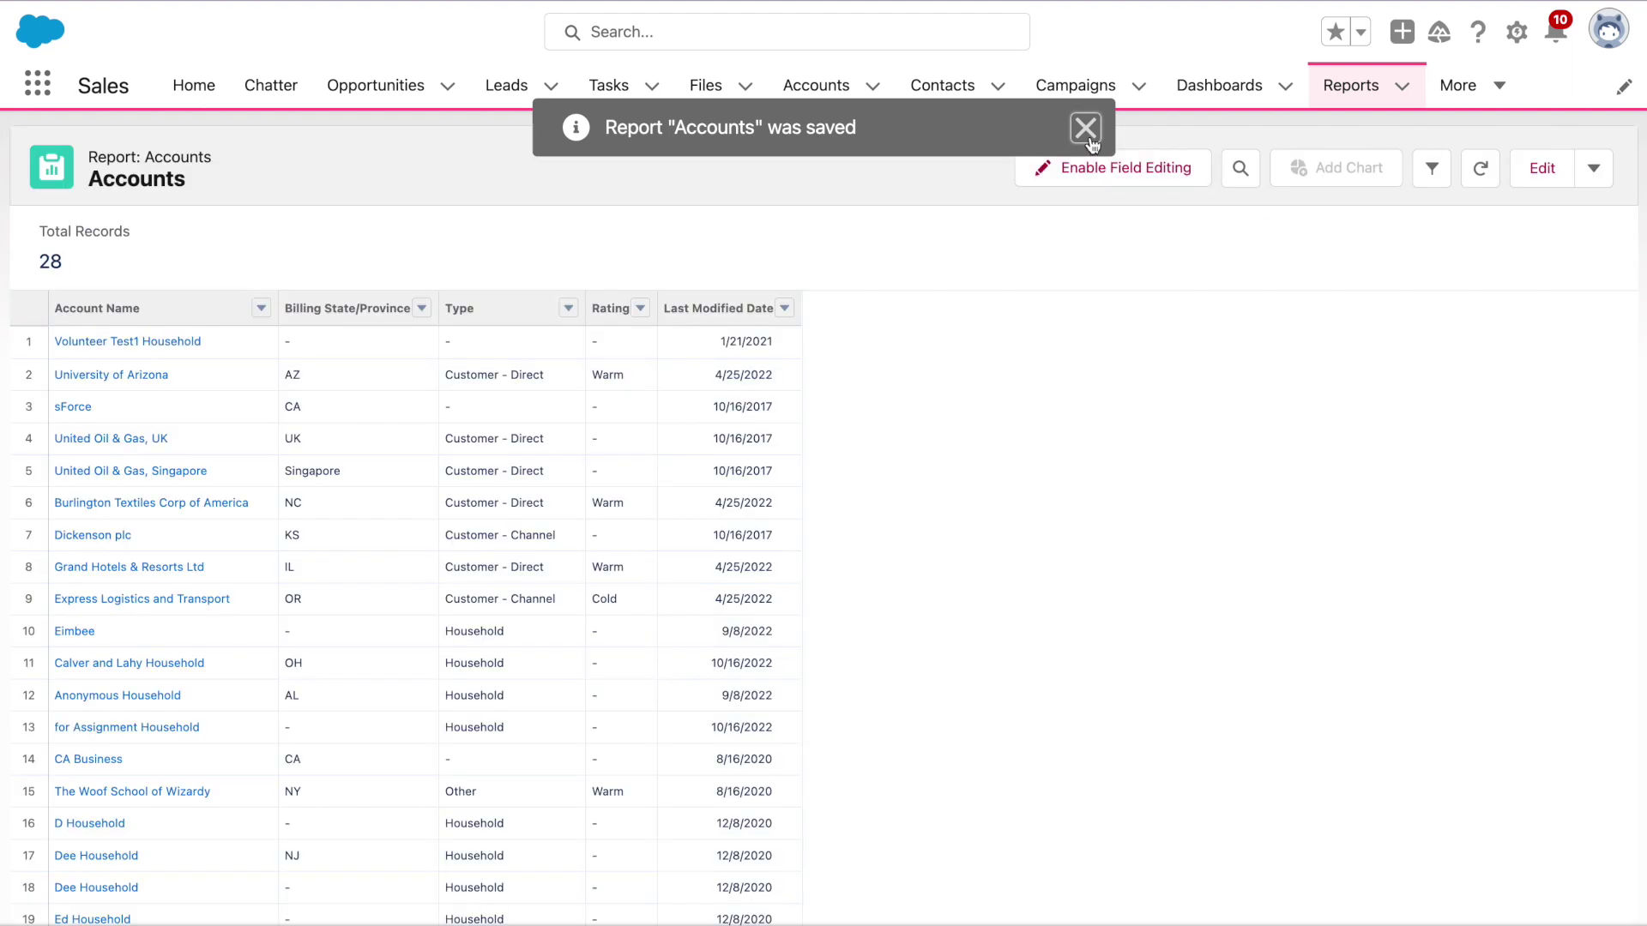
Confirm University of Arizona's single case is closed, then return to the Accounts report's filters.
{"action": "left_click", "coordinate": [1085, 128]}
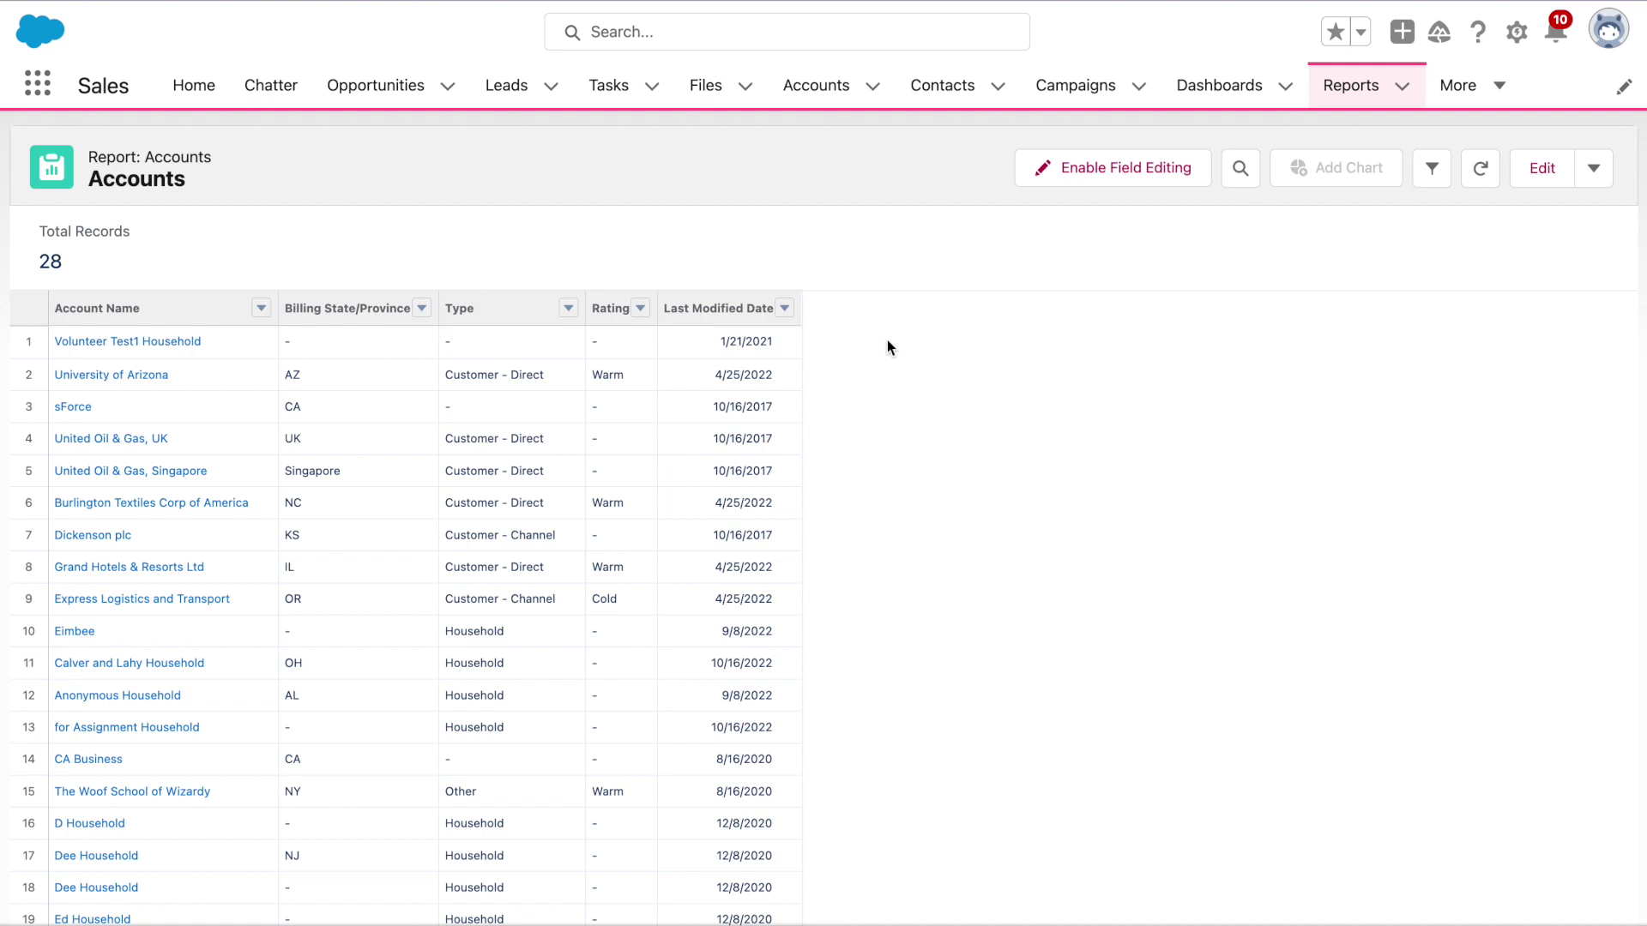
{"action": "left_click", "coordinate": [138, 377]}
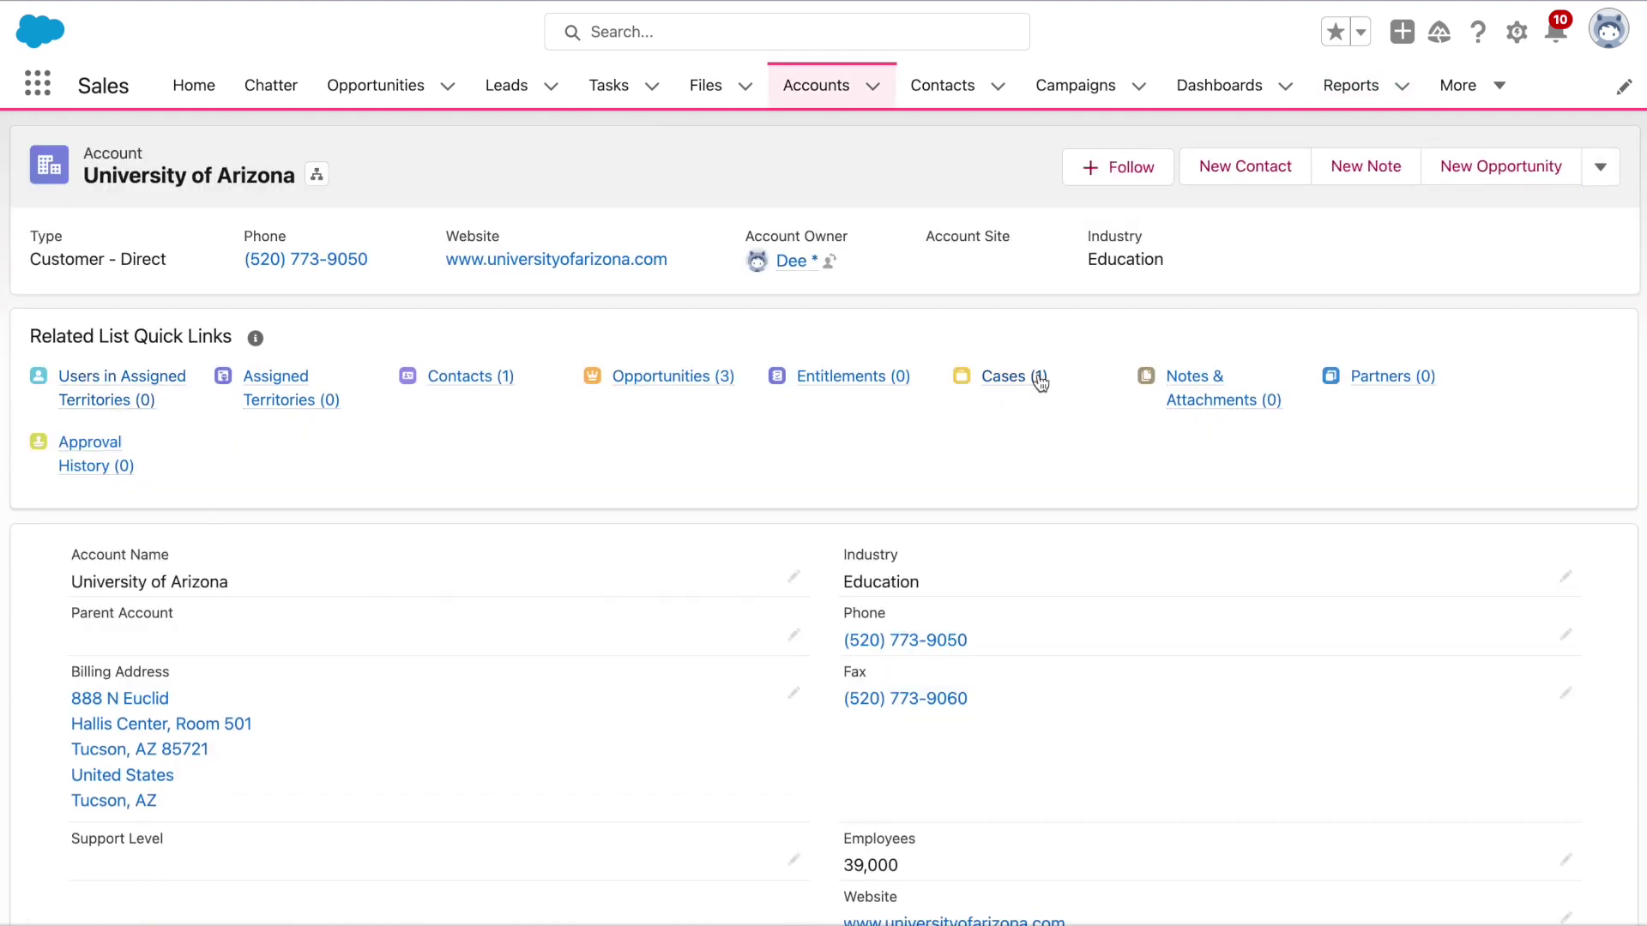
{"action": "mouse_move", "coordinate": [1040, 384]}
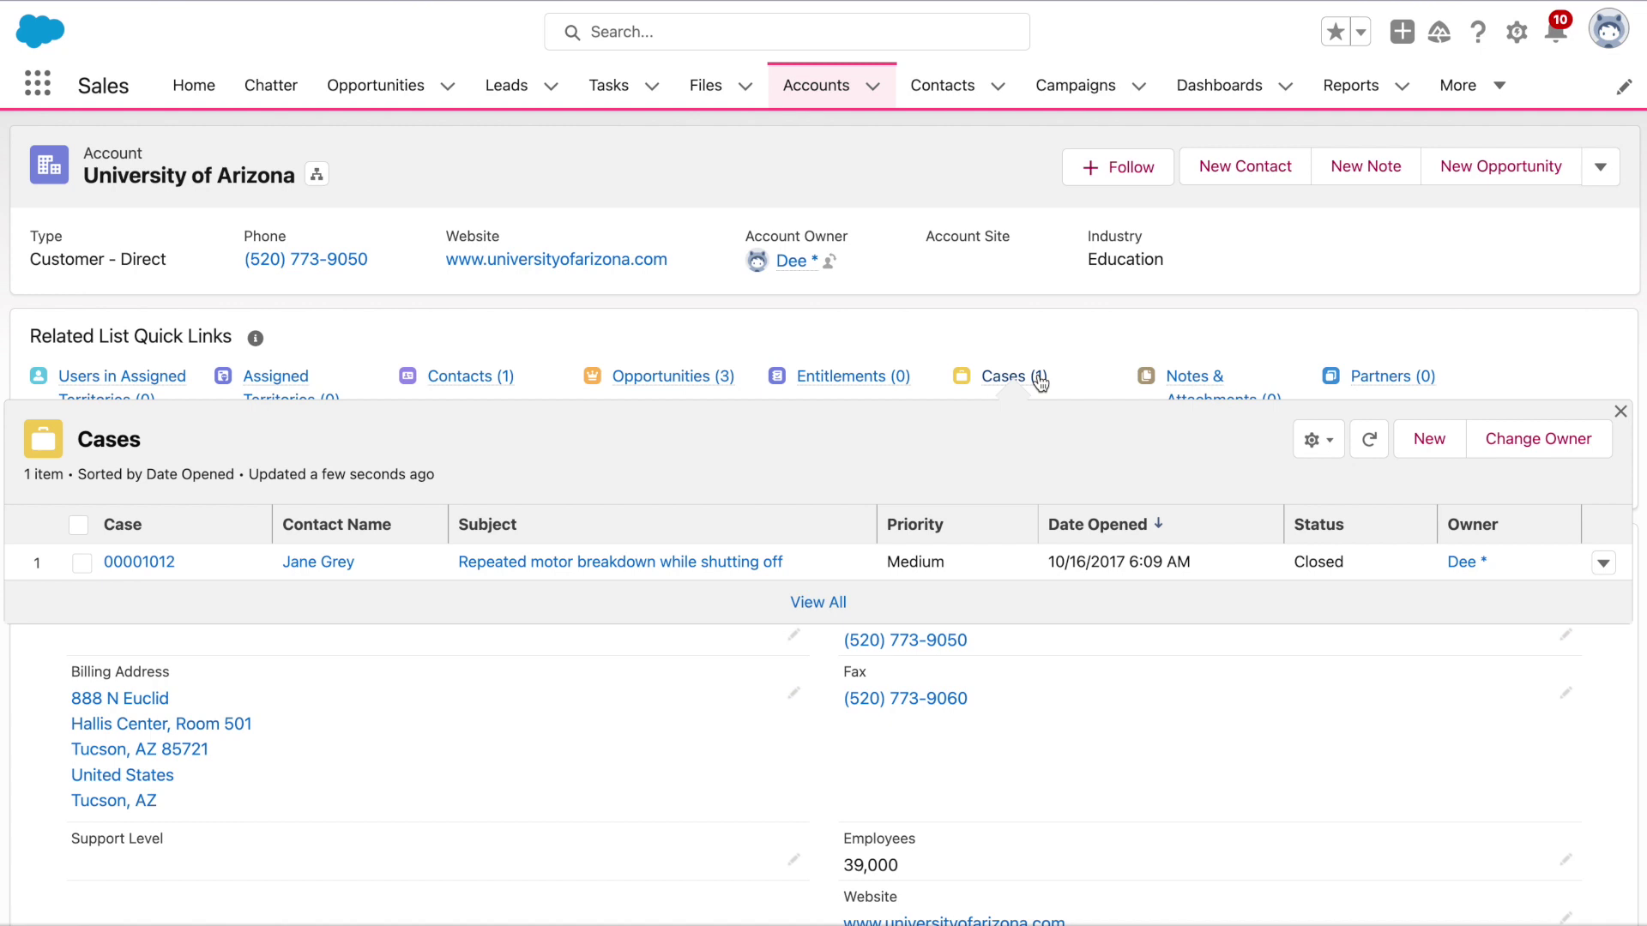
{"action": "key", "text": "alt+Left"}
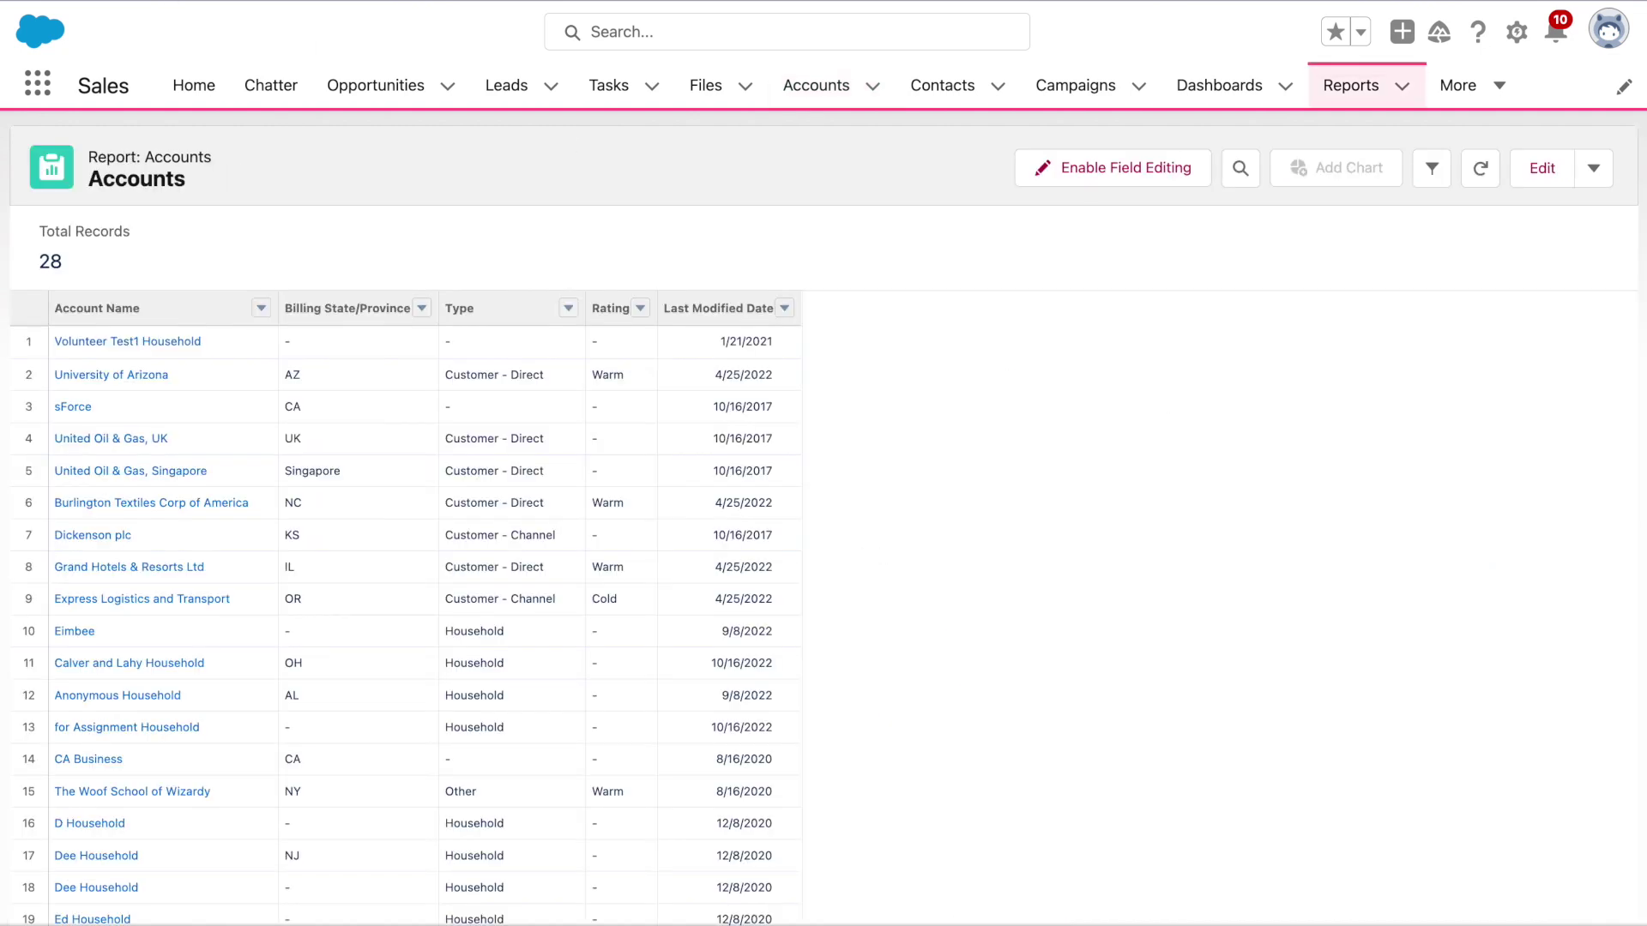
{"action": "left_click", "coordinate": [1431, 169]}
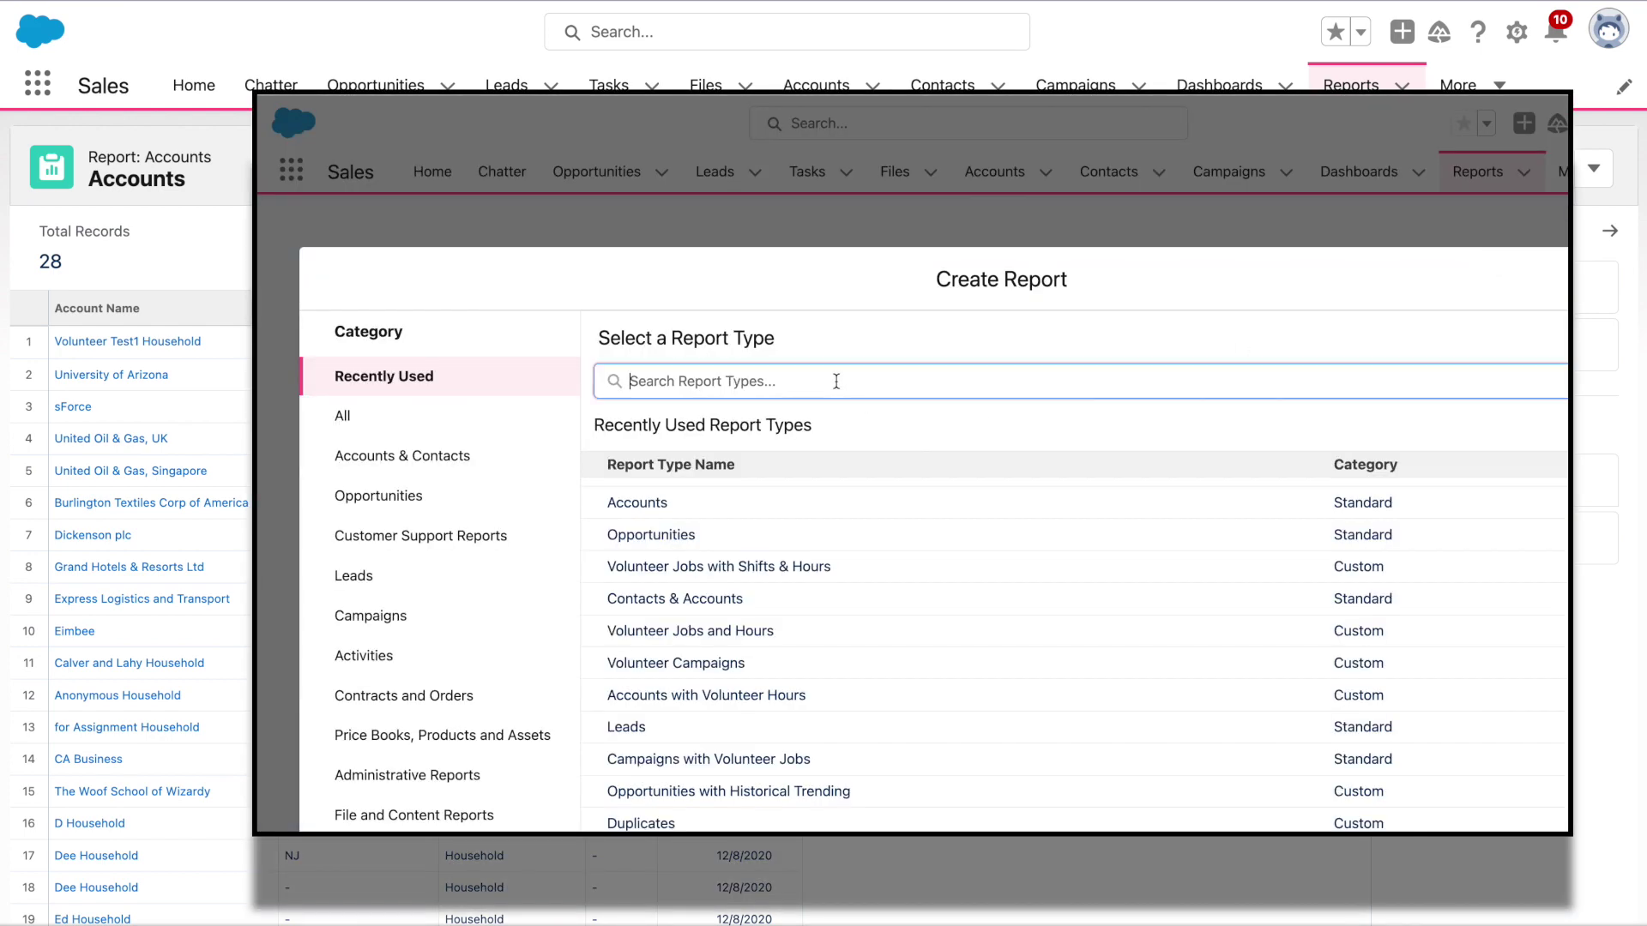
{"action": "type", "text": "Cas"}
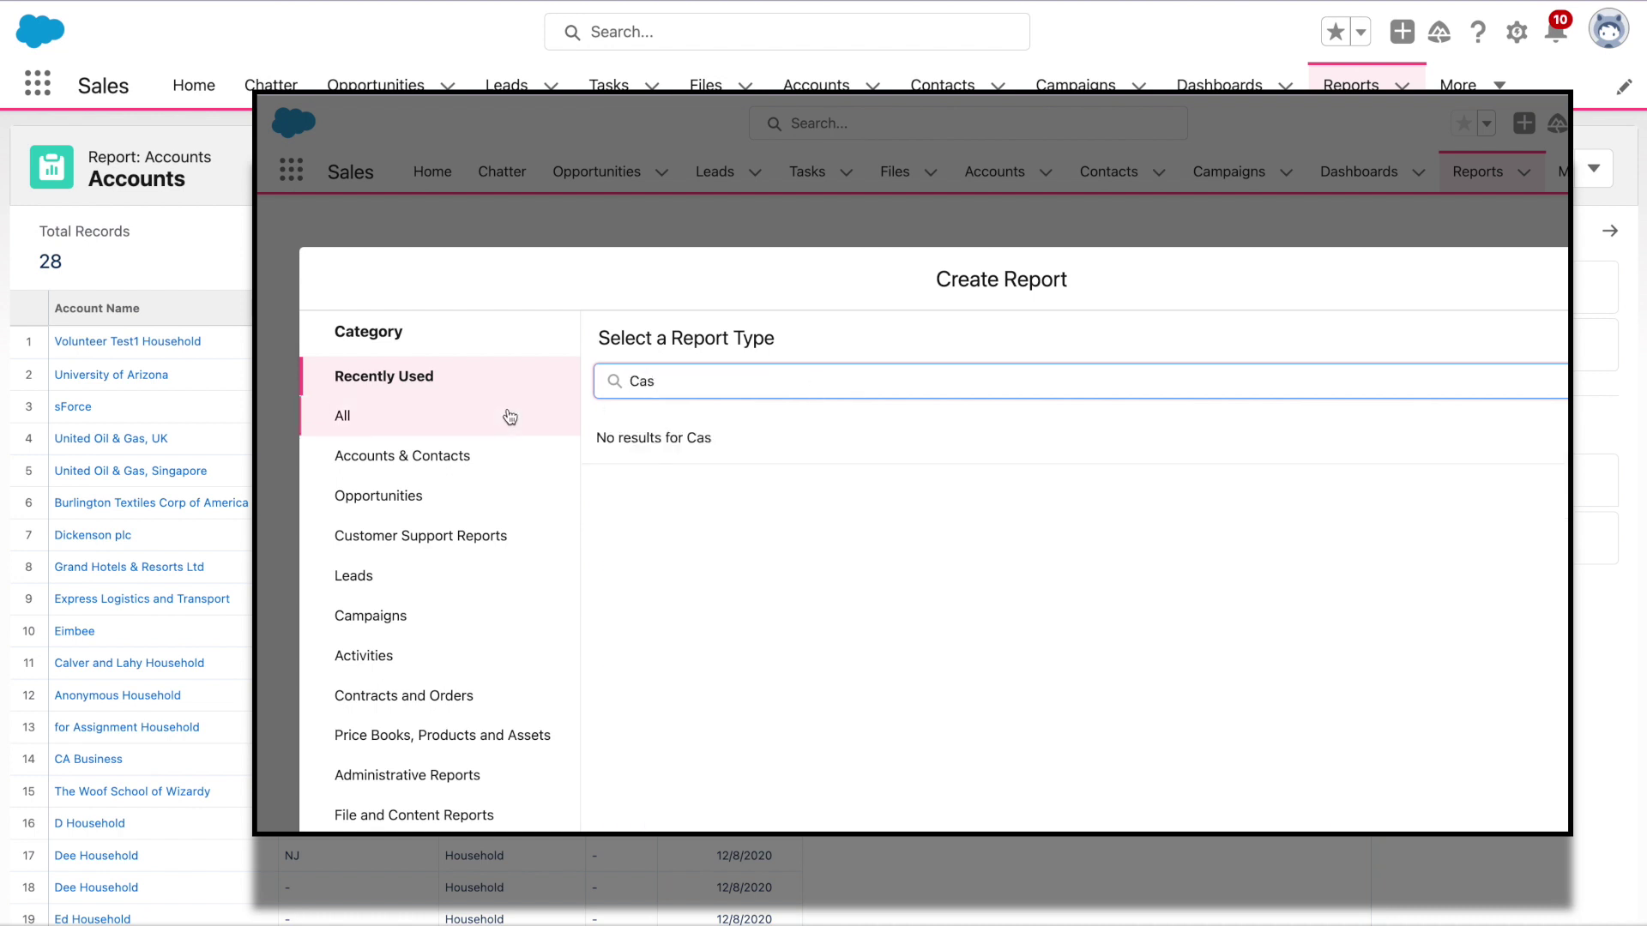
{"action": "left_click", "coordinate": [509, 417]}
{"action": "left_click", "coordinate": [684, 393]}
{"action": "type", "text": "es"}
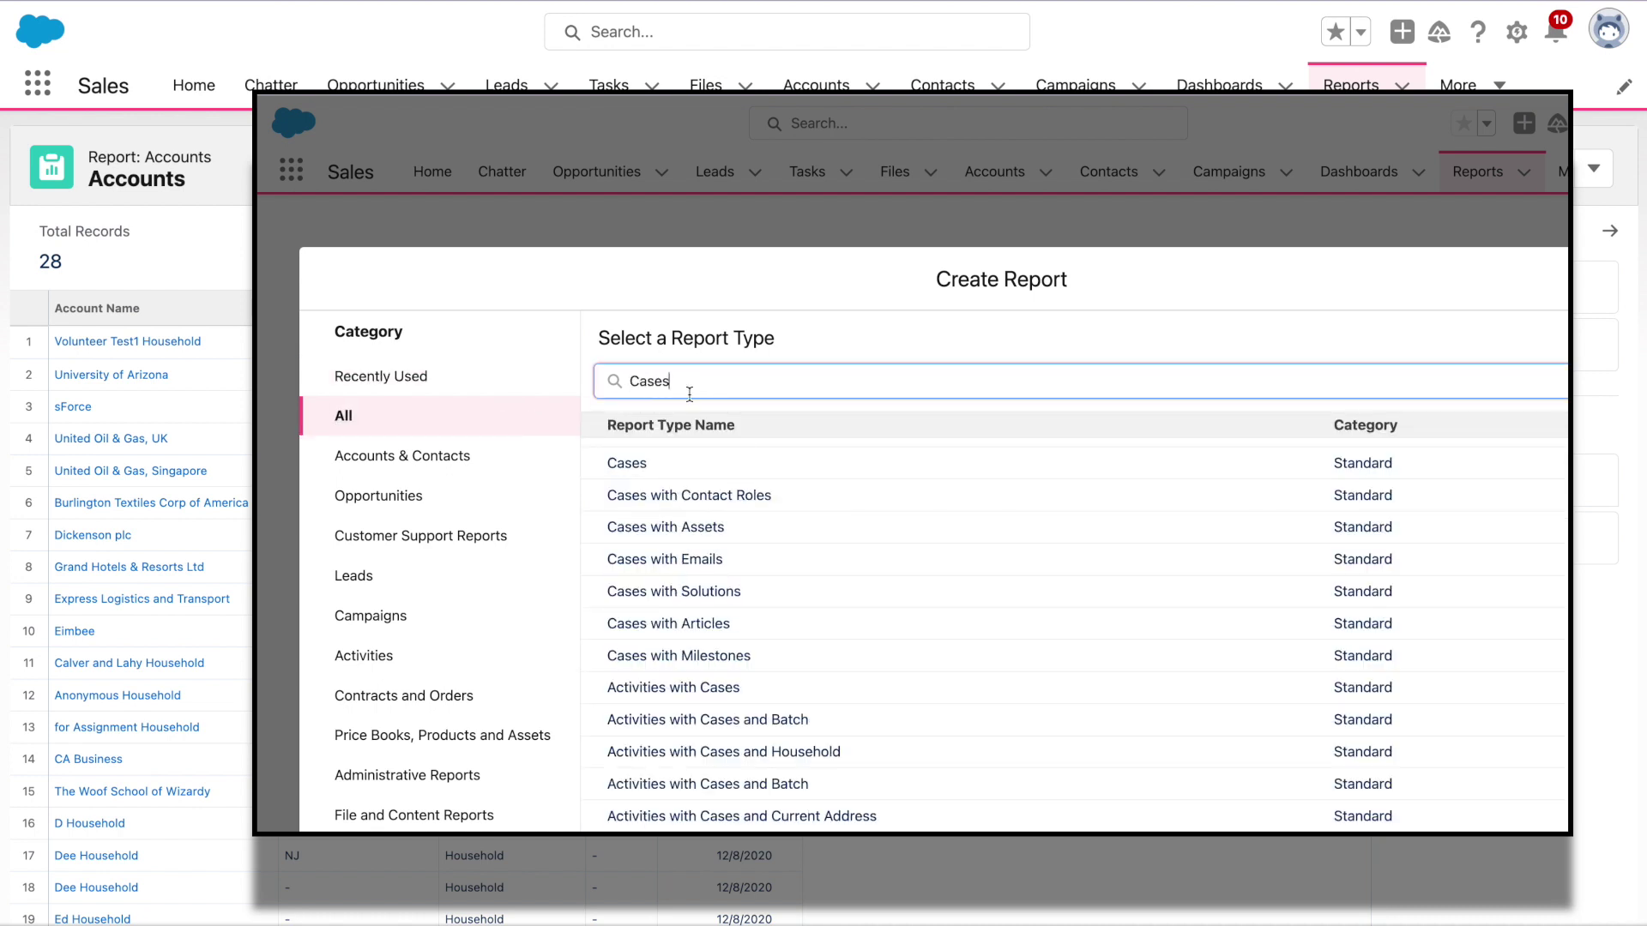